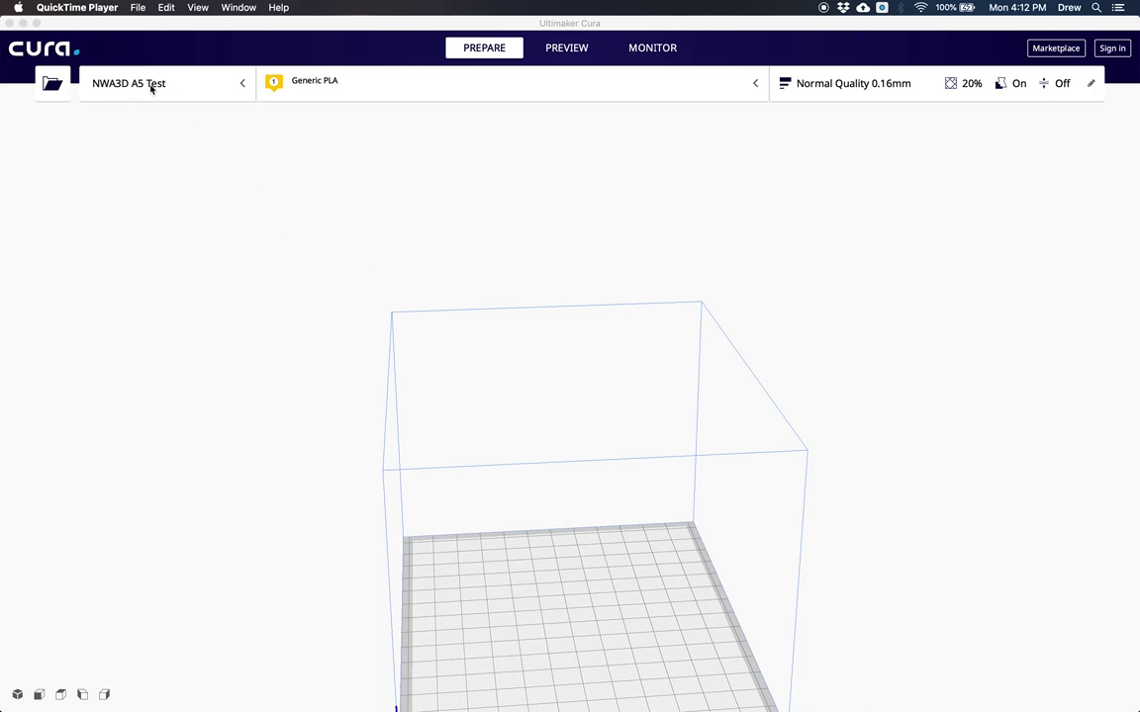
- Add NWA 3D LLC's NWA3D A5 as a non-networked printer and make it active
click(186, 89)
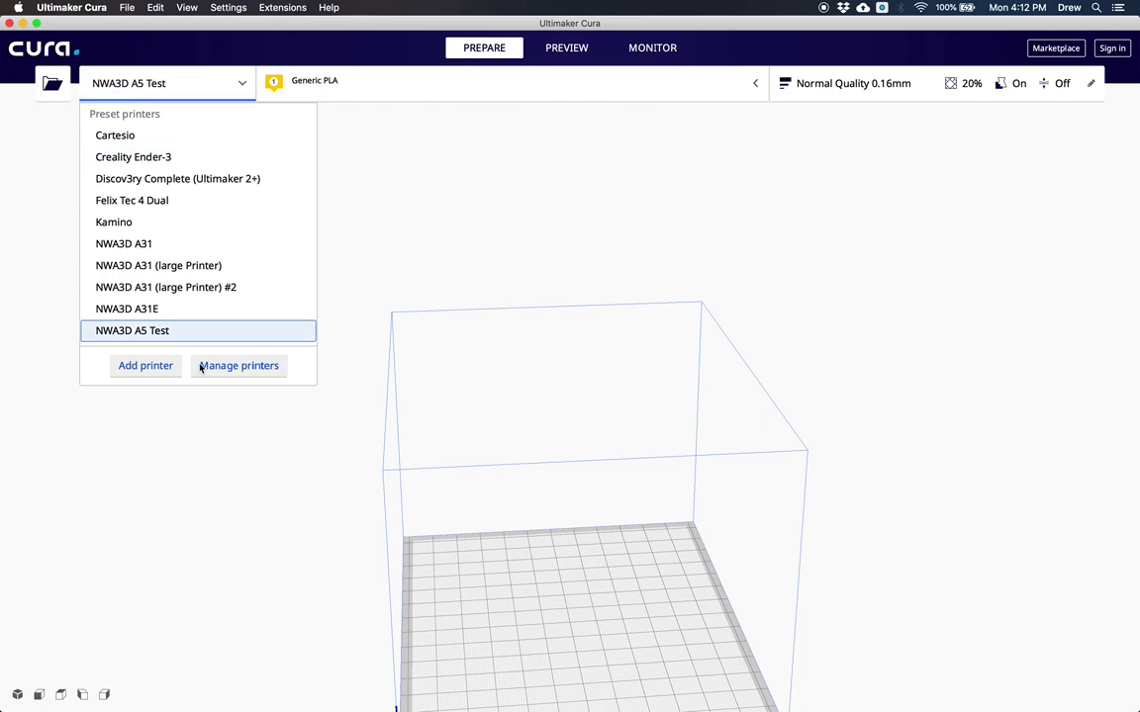
click(144, 366)
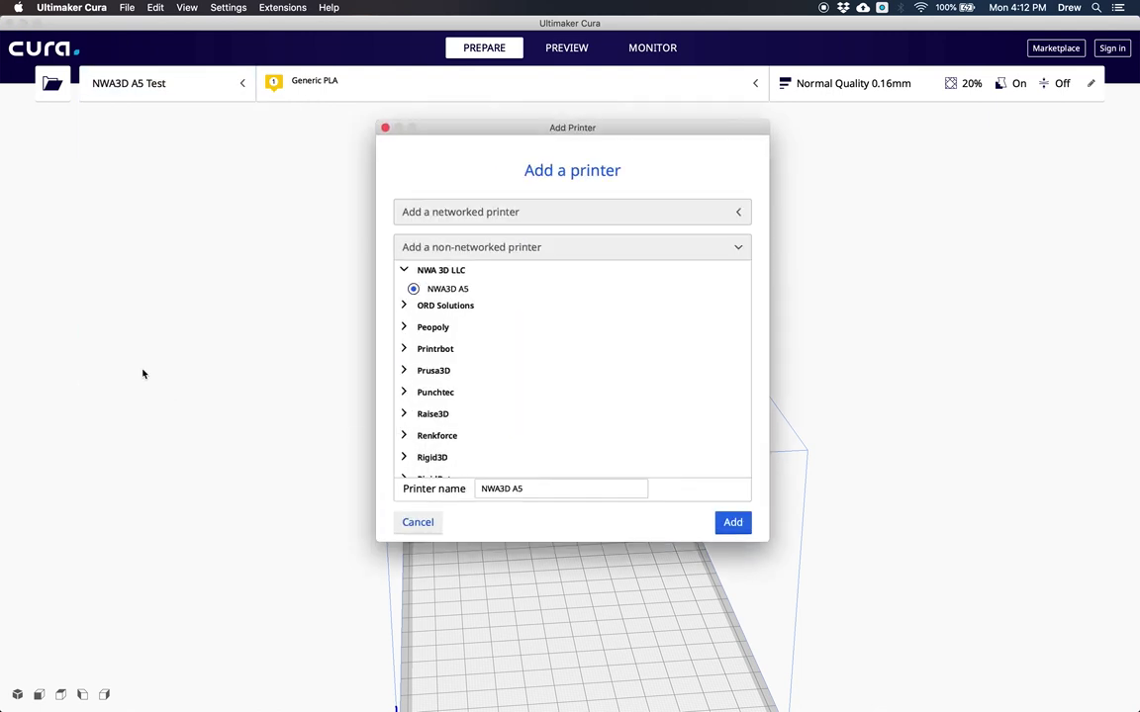
click(458, 213)
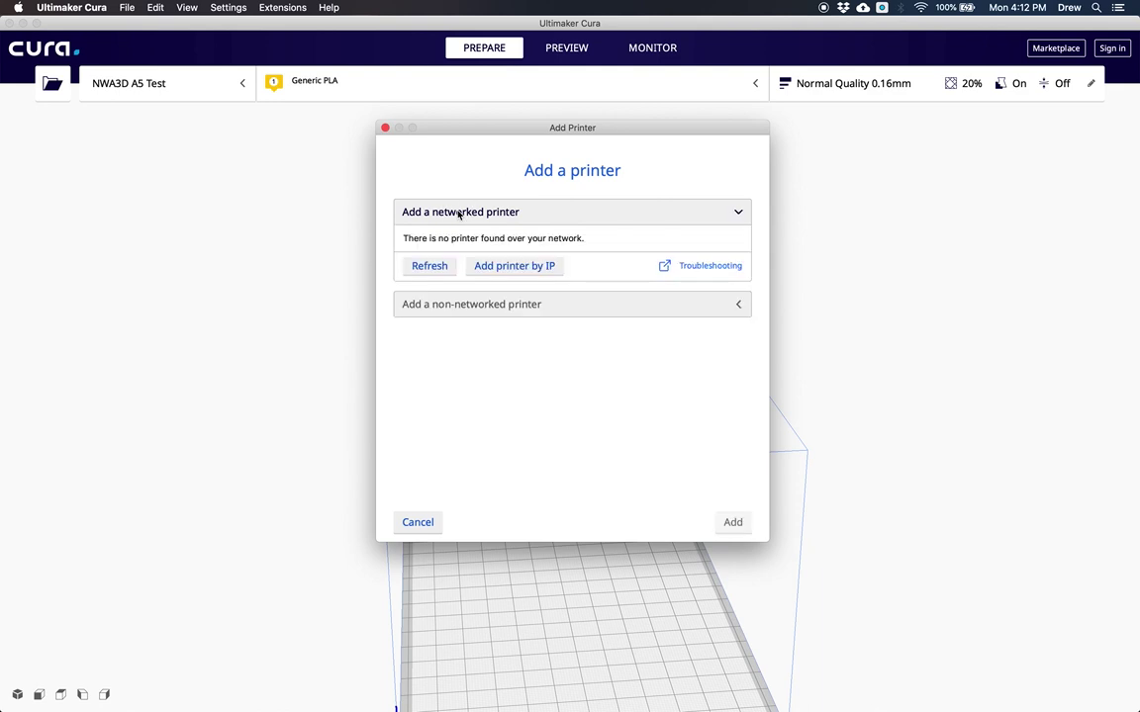
click(473, 308)
scroll(473, 309, up, 3)
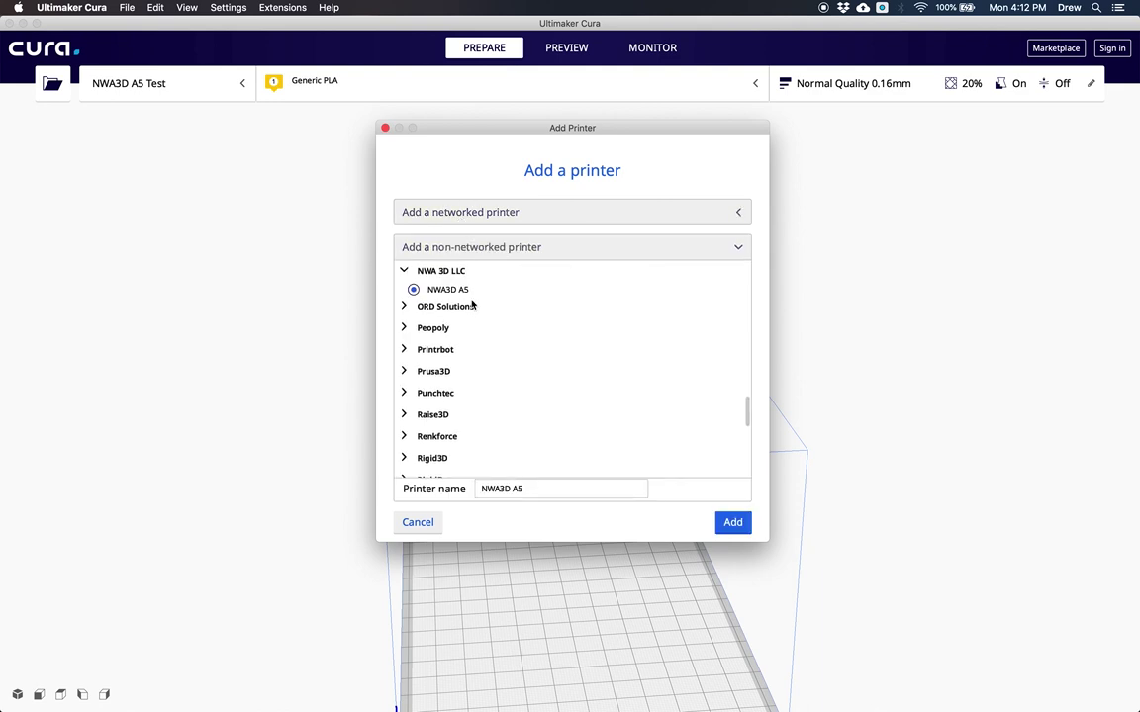
scroll(472, 305, up, 4)
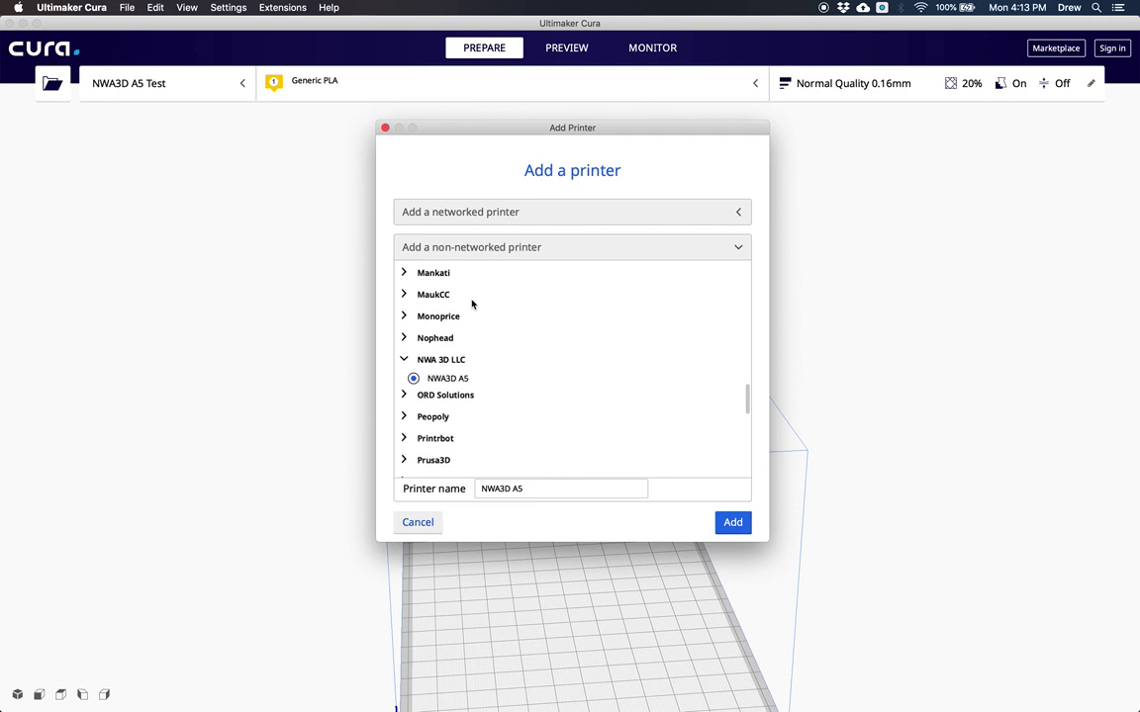
scroll(472, 305, down, 7)
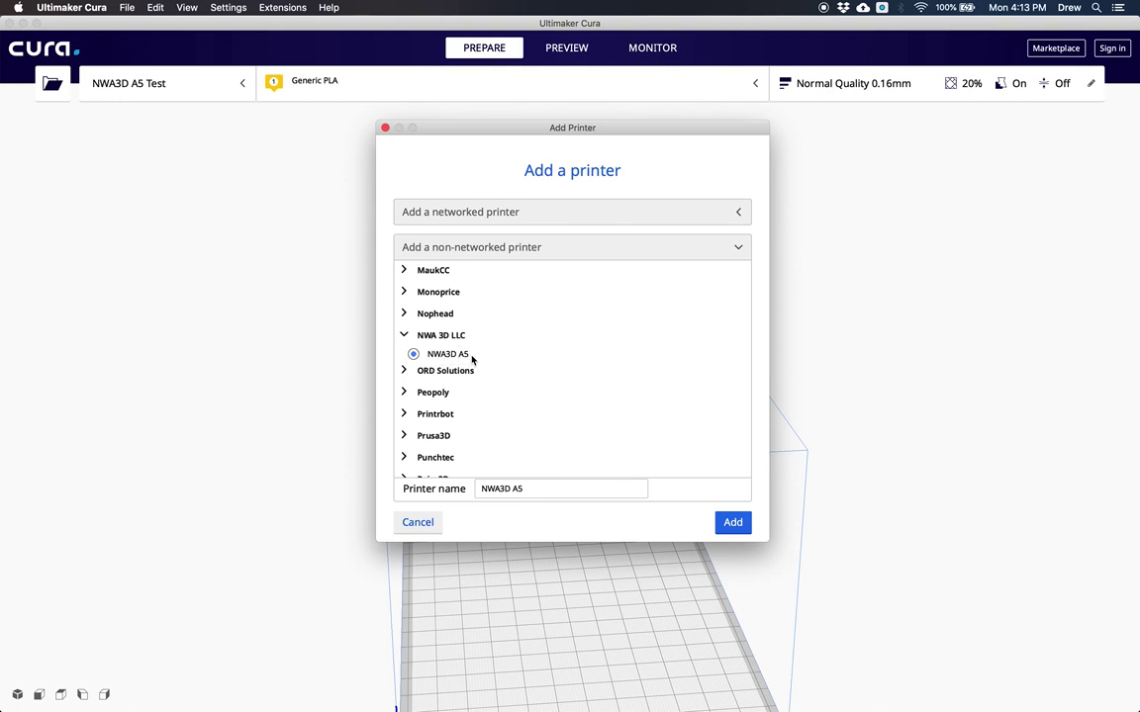
click(545, 489)
click(732, 529)
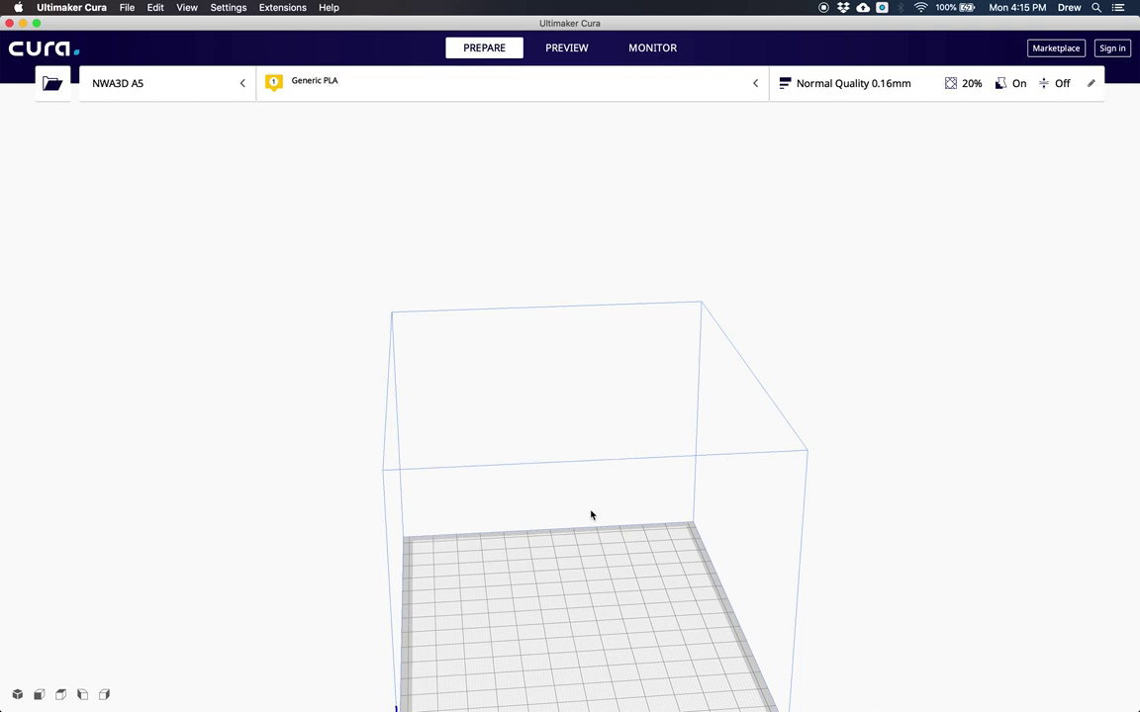
- Zoom out and orbit the build volume, view it from front and top, then tilt to an angled view
scroll(591, 514, down, 5)
scroll(591, 514, up, 1)
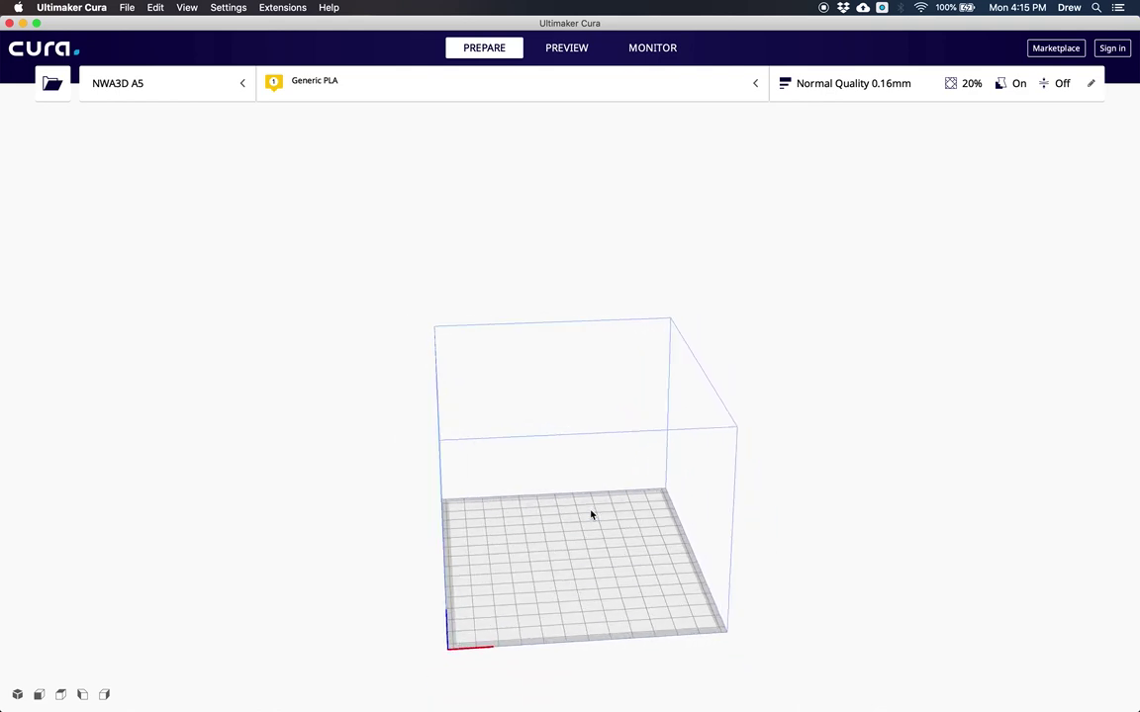
scroll(591, 515, down, 1)
right_drag(695, 441, 594, 455)
click(82, 695)
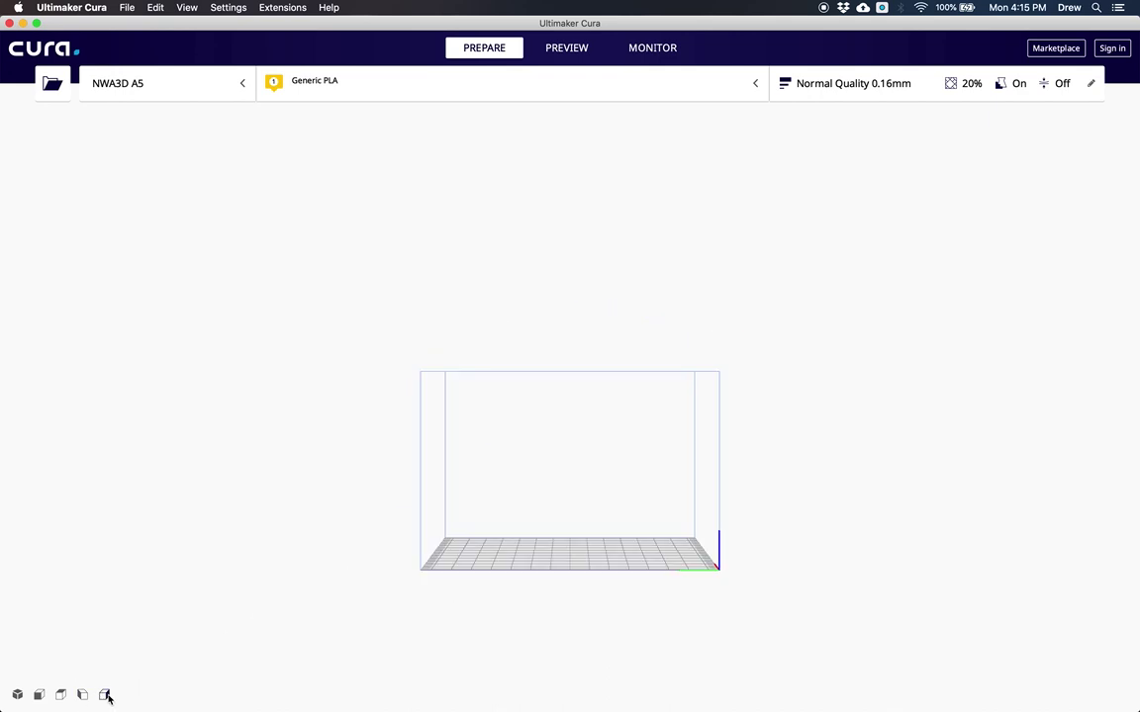
click(60, 694)
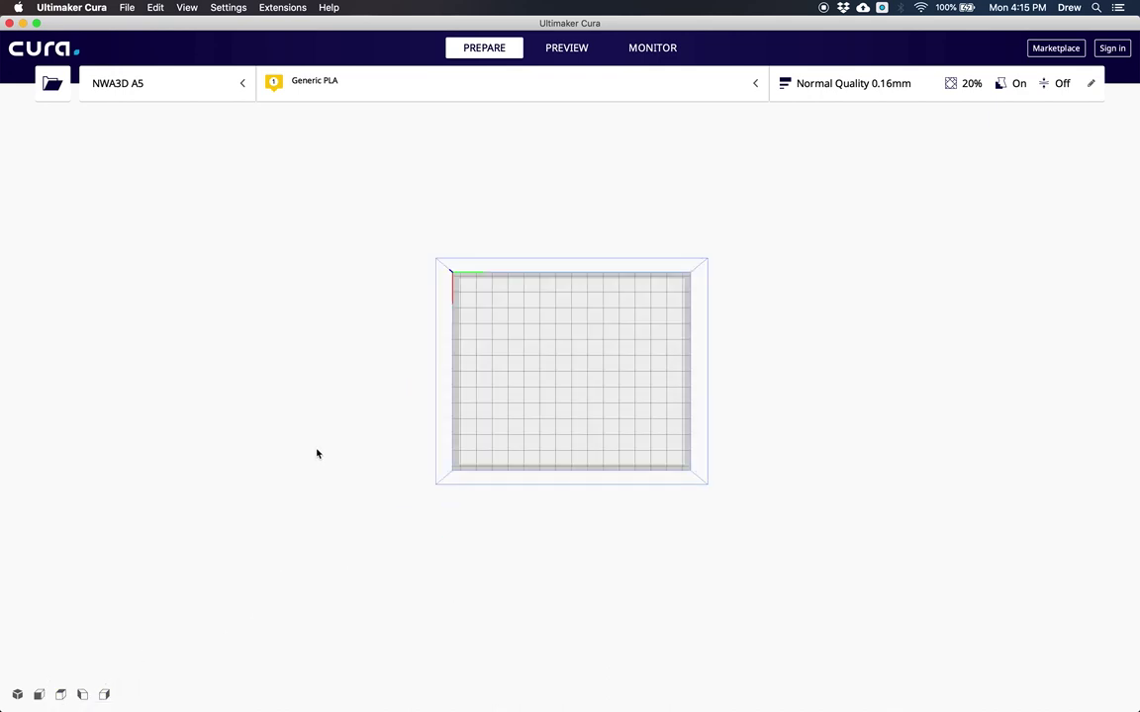
right_drag(338, 417, 232, 318)
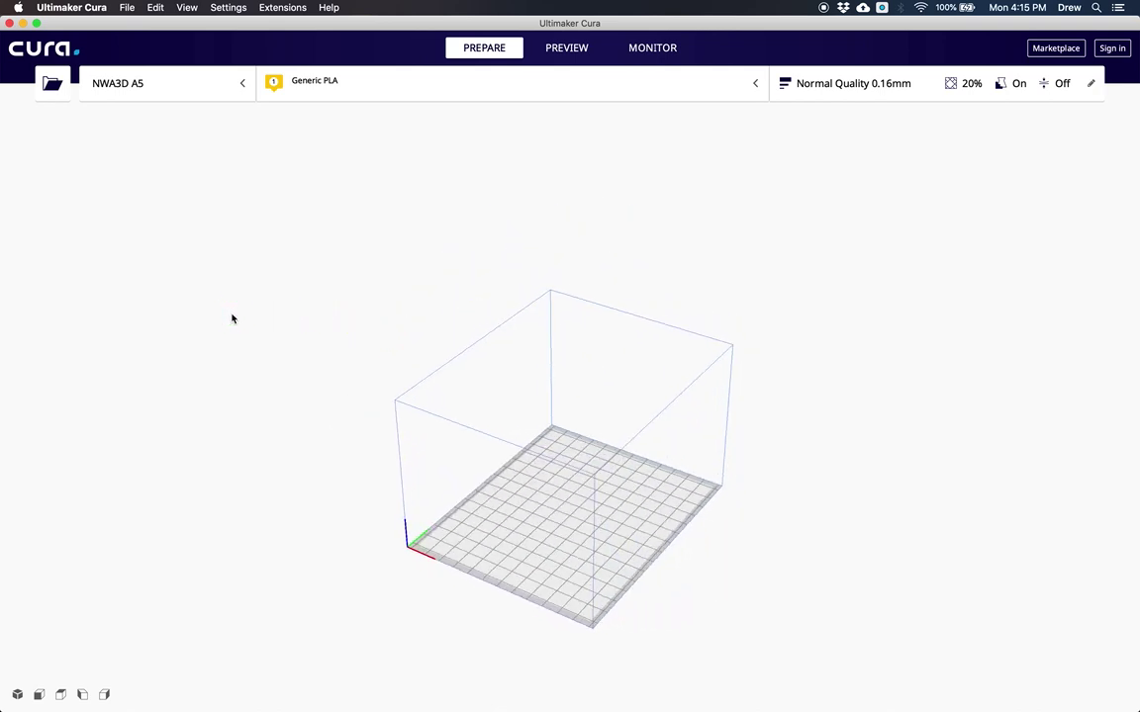
click(52, 87)
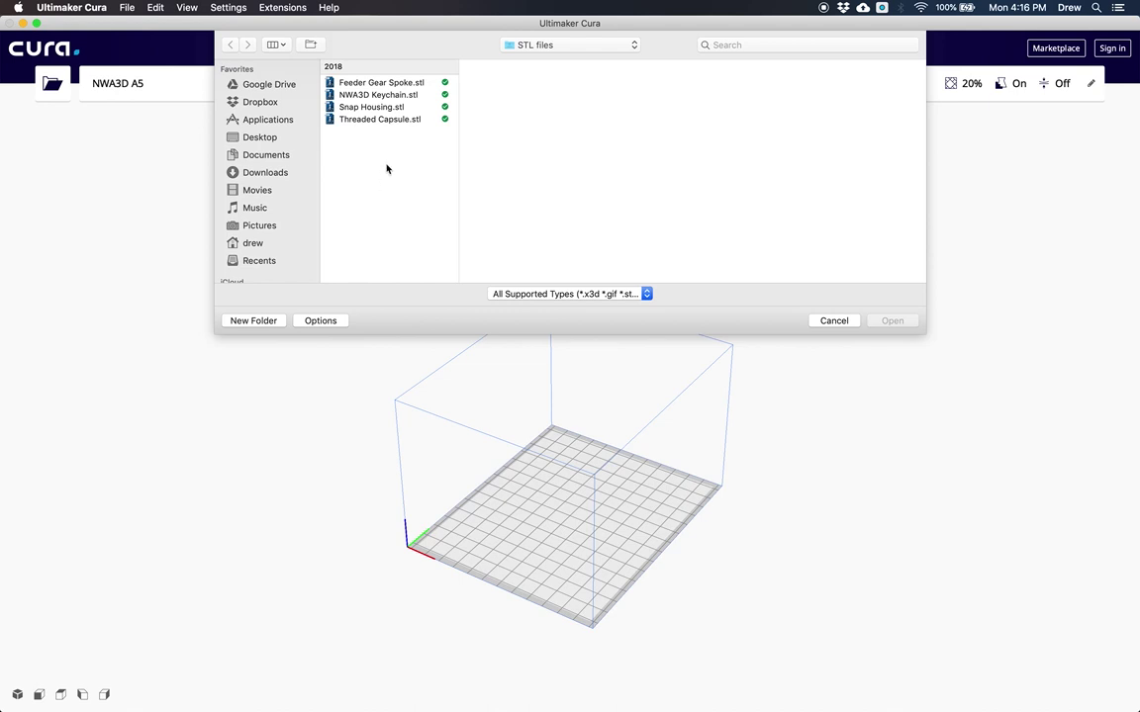
- Load Snap Housing.stl from the STL files folder onto the build plate
click(374, 108)
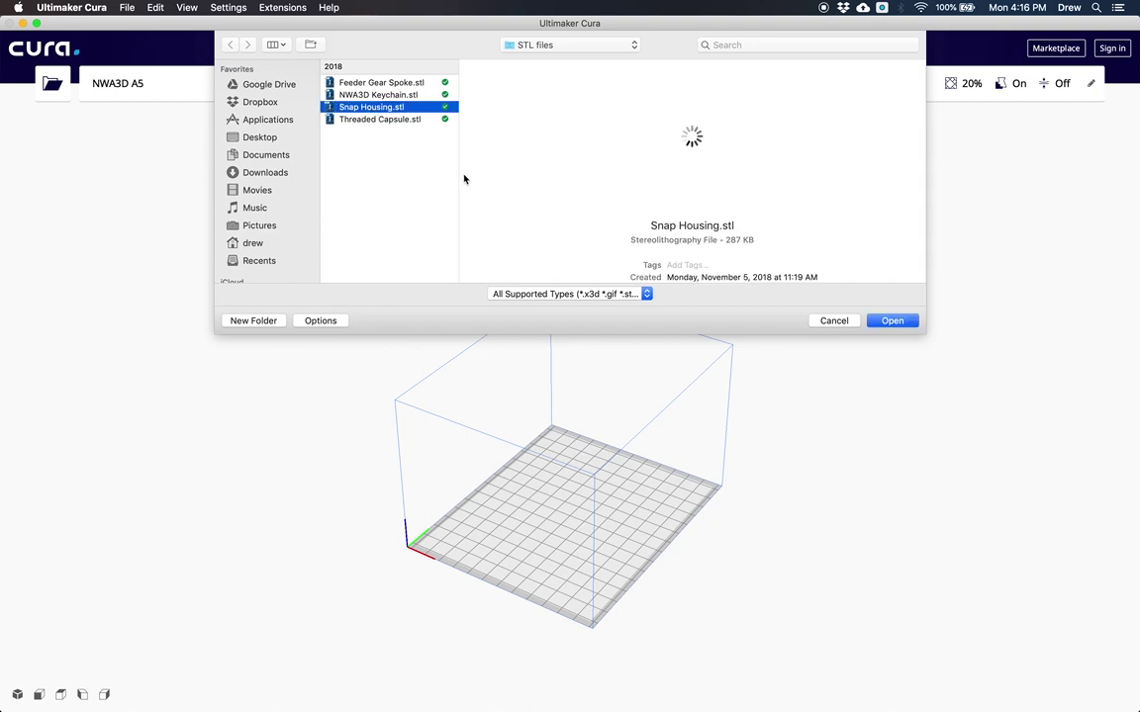
click(913, 324)
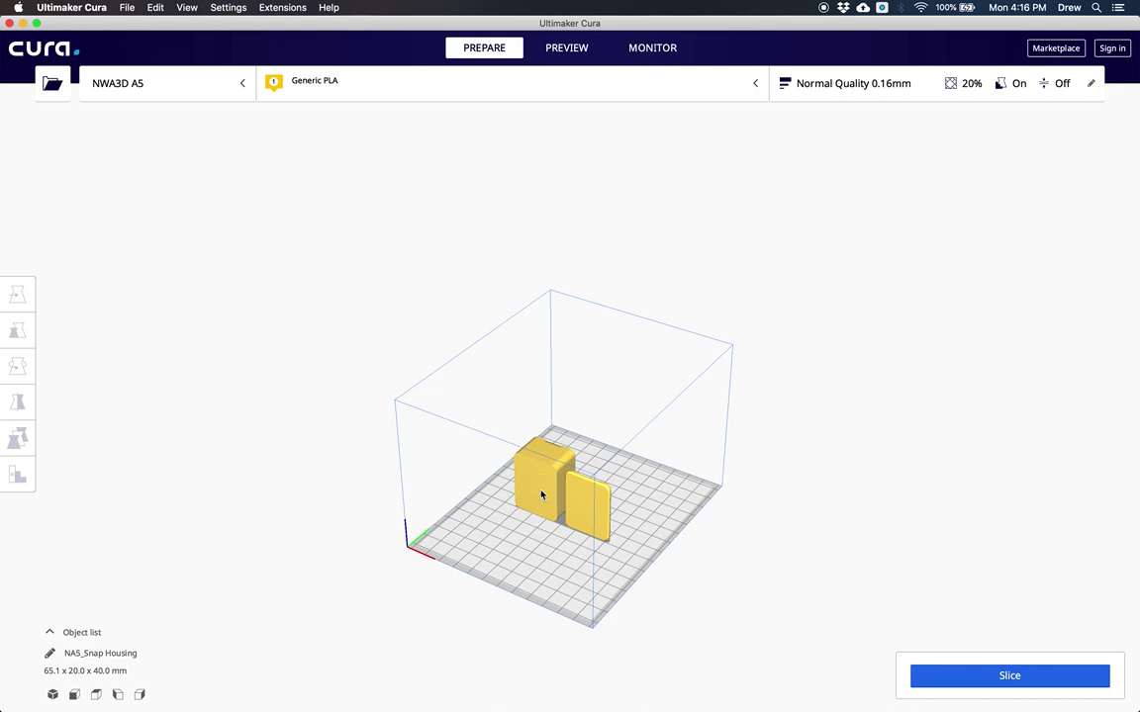
- Drag the Snap Housing to a new spot down and left on the build plate
drag(541, 495, 568, 477)
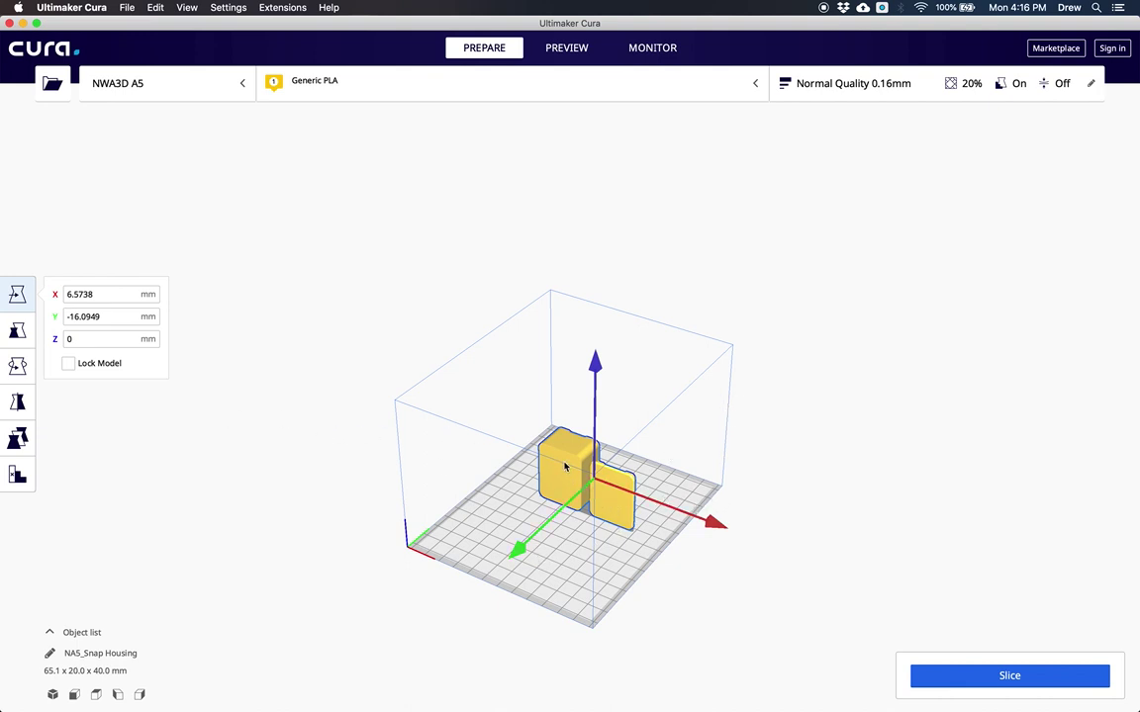
drag(562, 466, 529, 492)
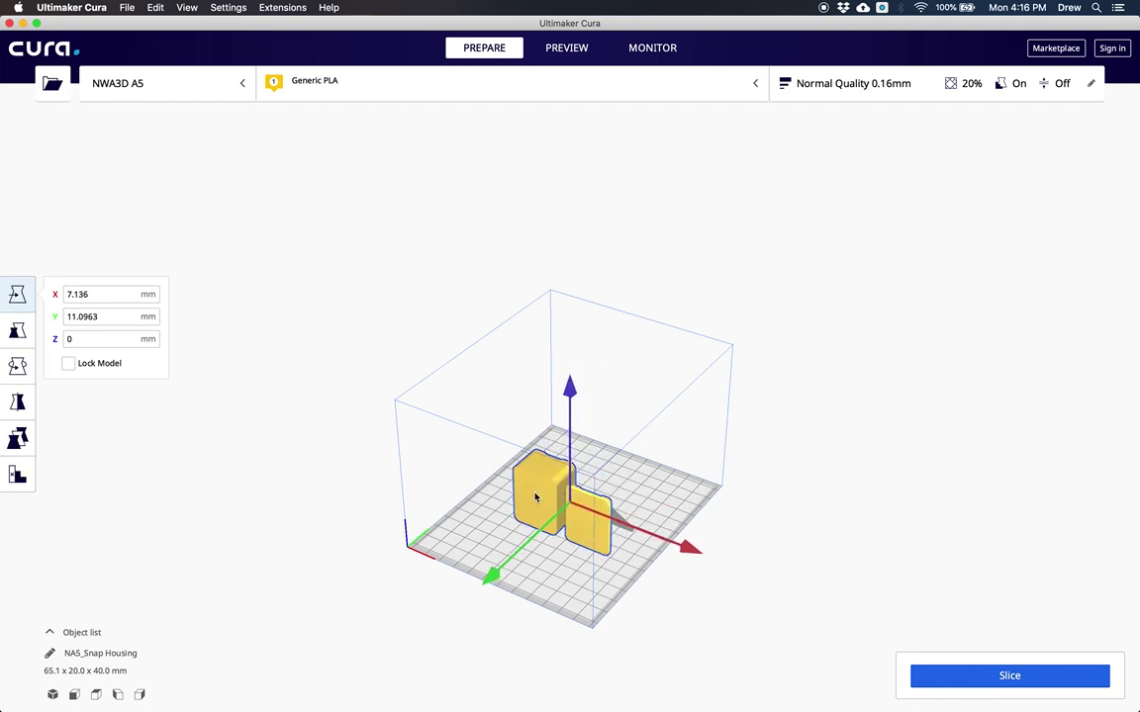
click(19, 332)
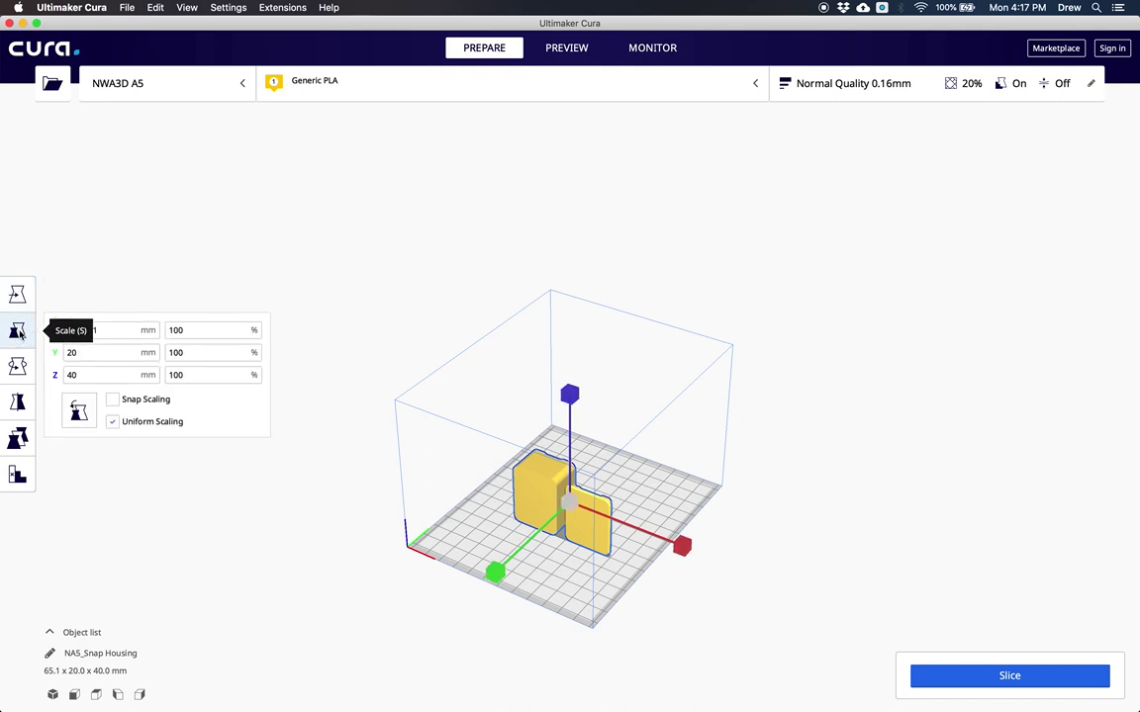
- Try enlarging the Snap Housing, including 150% on X, then reset it back to 100%
drag(682, 545, 705, 552)
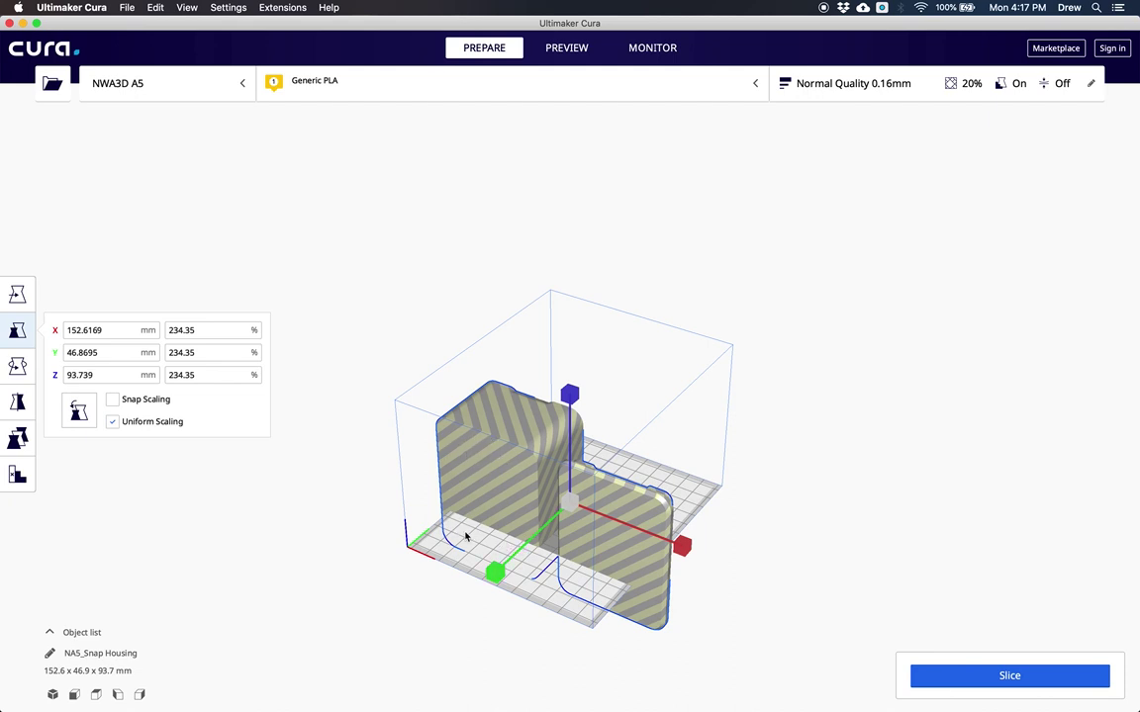
click(81, 408)
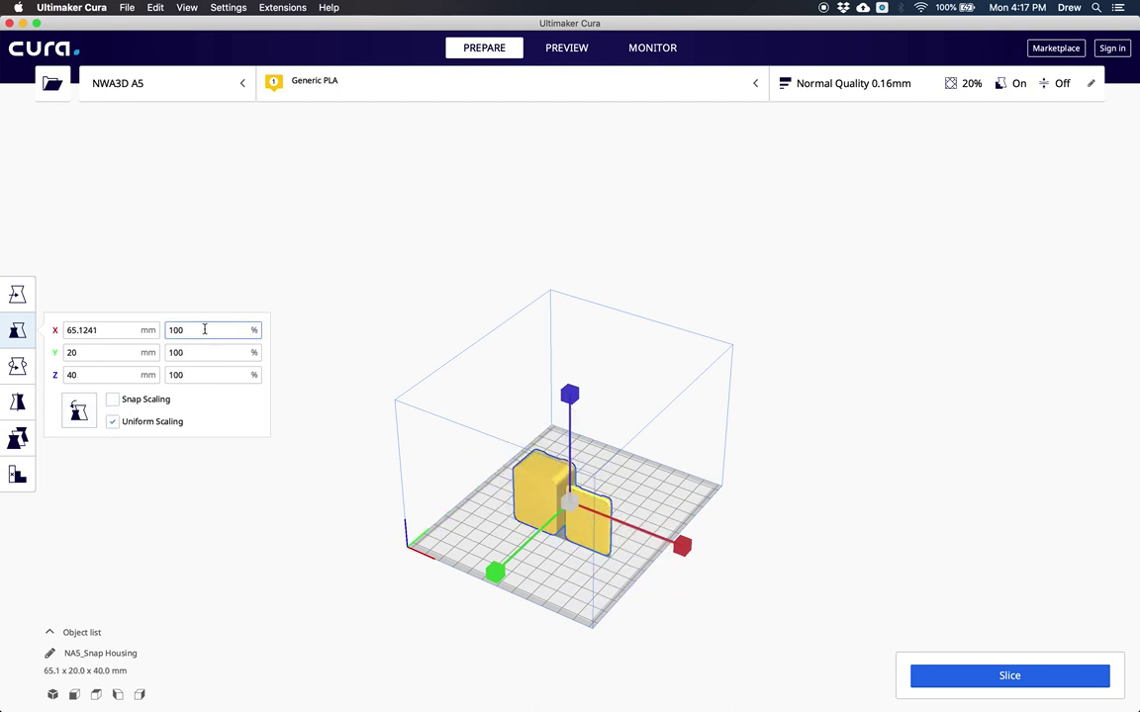
drag(204, 330, 168, 331)
text(1)
key(Return)
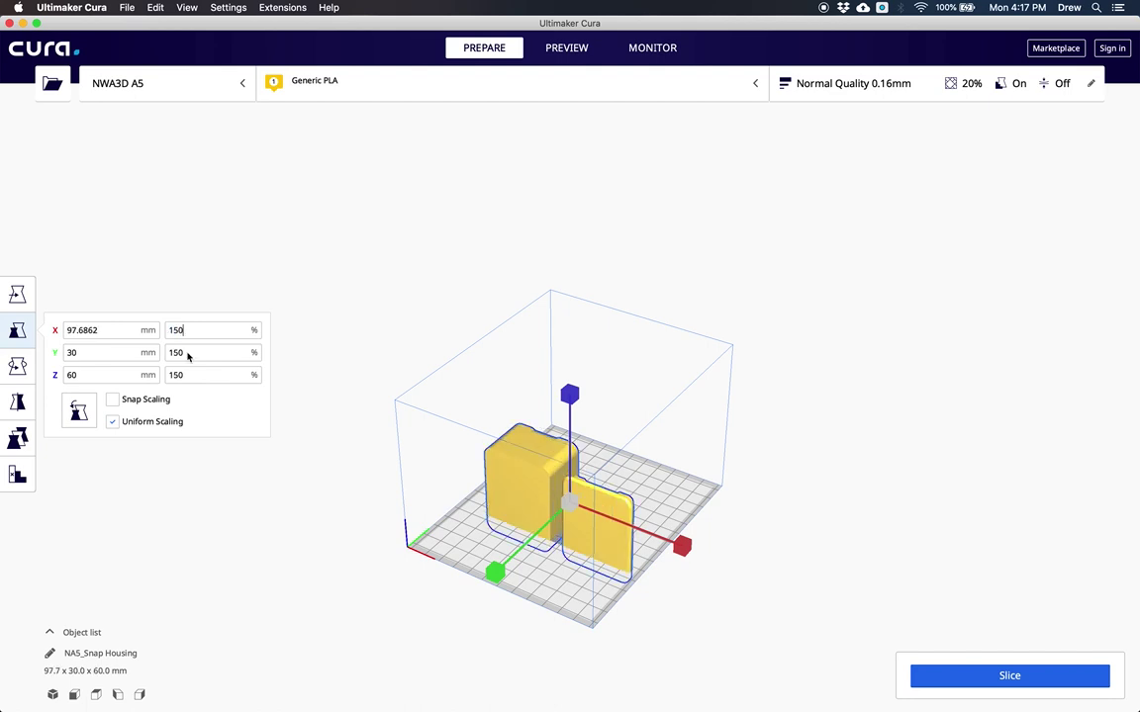
click(80, 419)
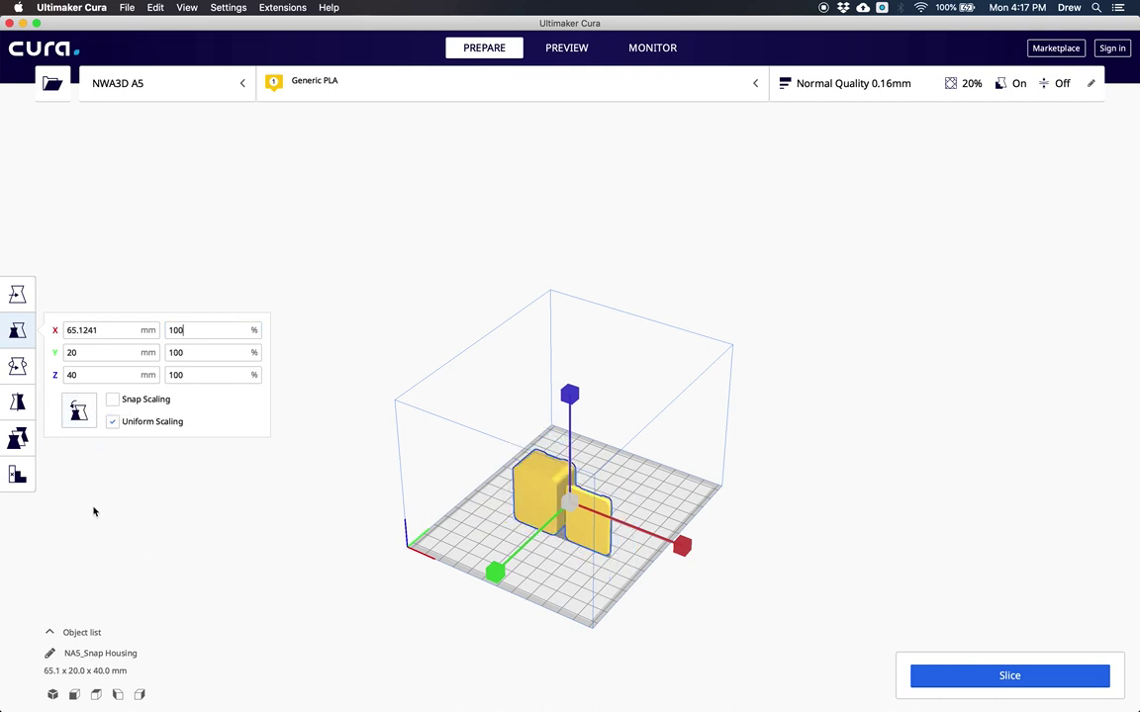
click(21, 372)
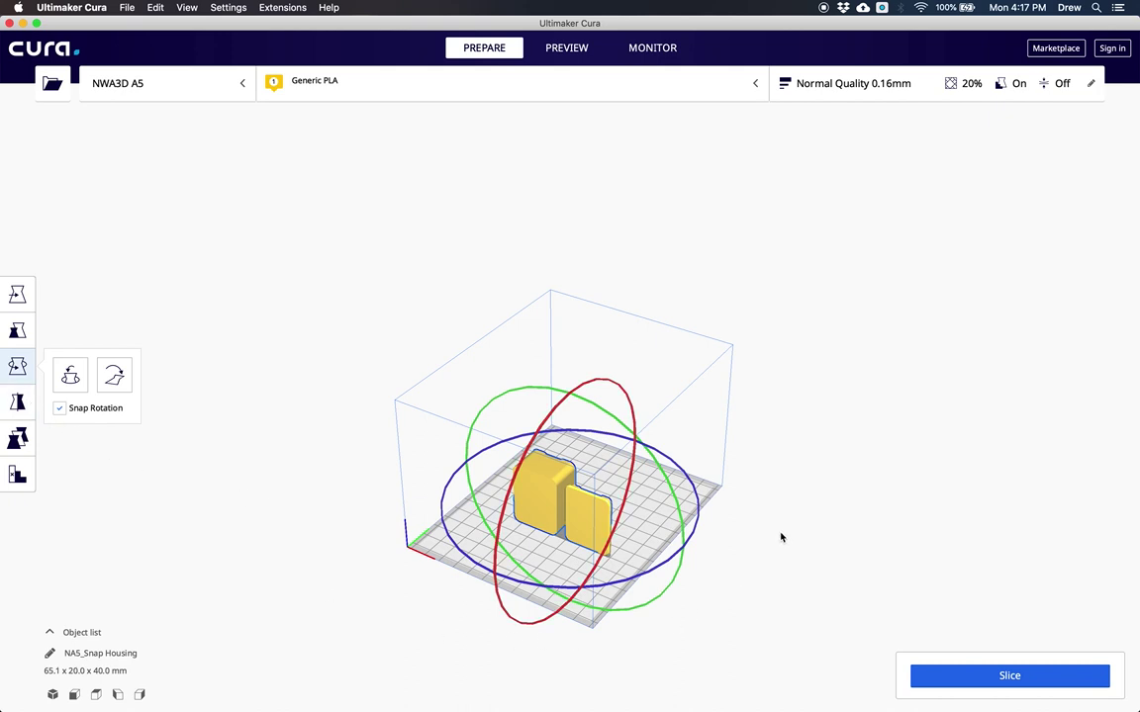
- Slice the Snap Housing for an estimated 1 h 58 min print using 13 g / 4.32 m filament
right_drag(849, 430, 504, 435)
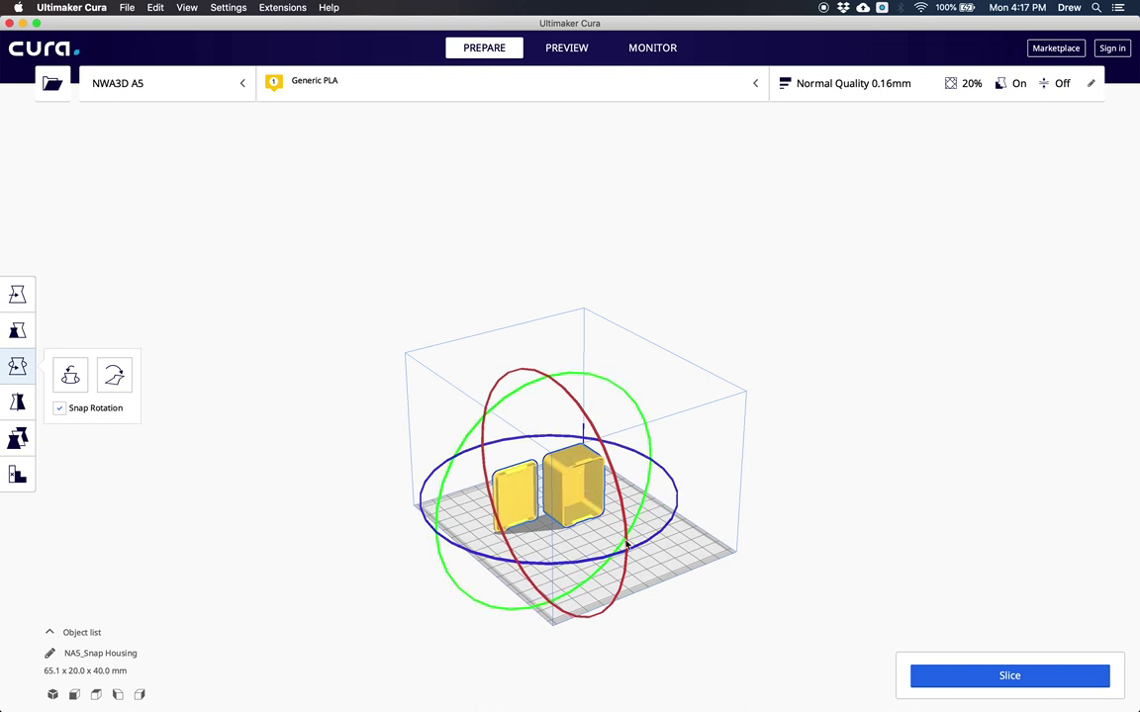
click(973, 681)
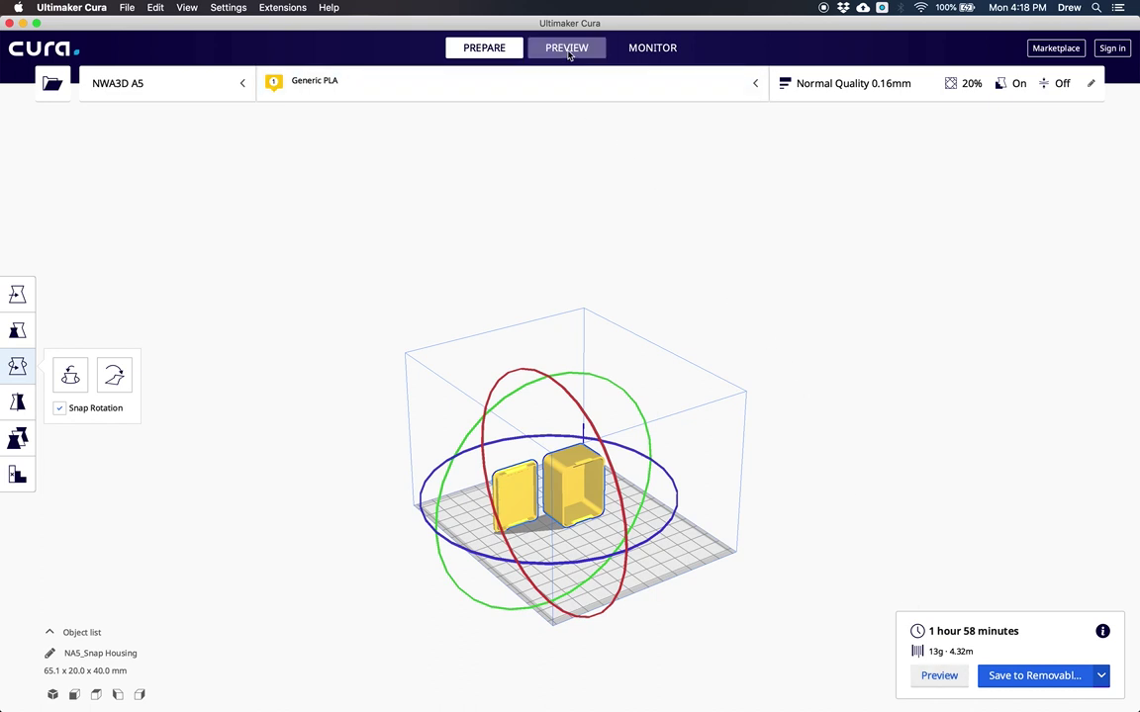
click(567, 50)
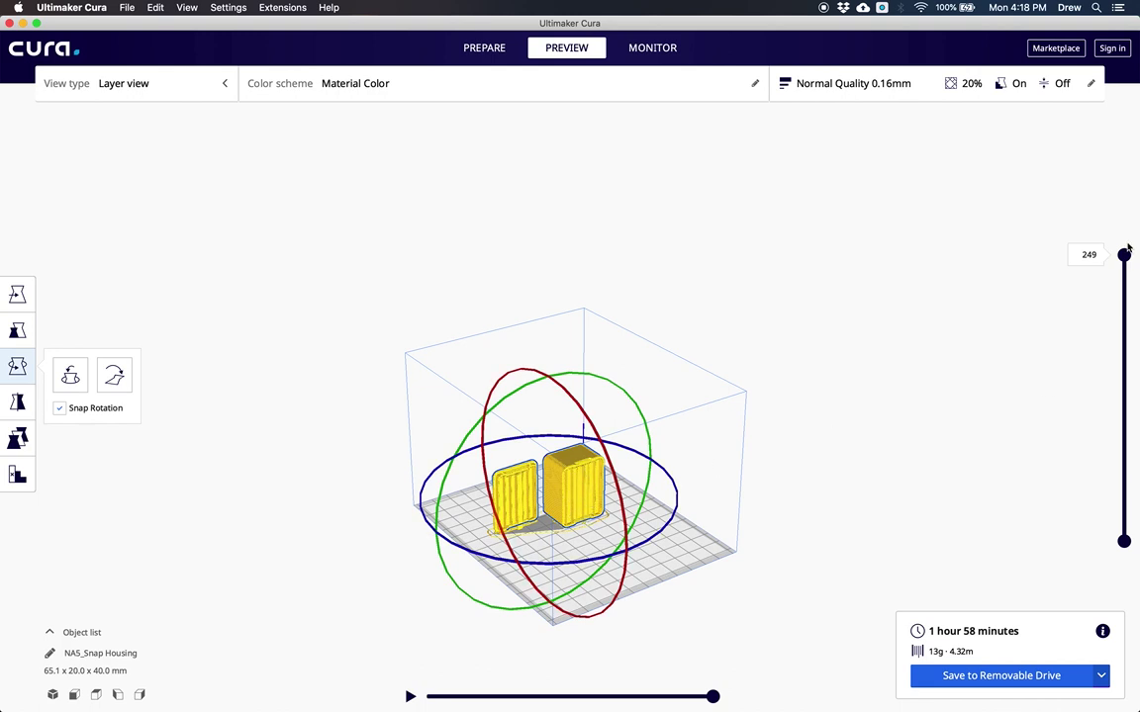
- Inspect lower sliced layers, then rotate the housing flat to 65.1 × 40.0 × 20.0 mm
drag(1124, 255, 1123, 367)
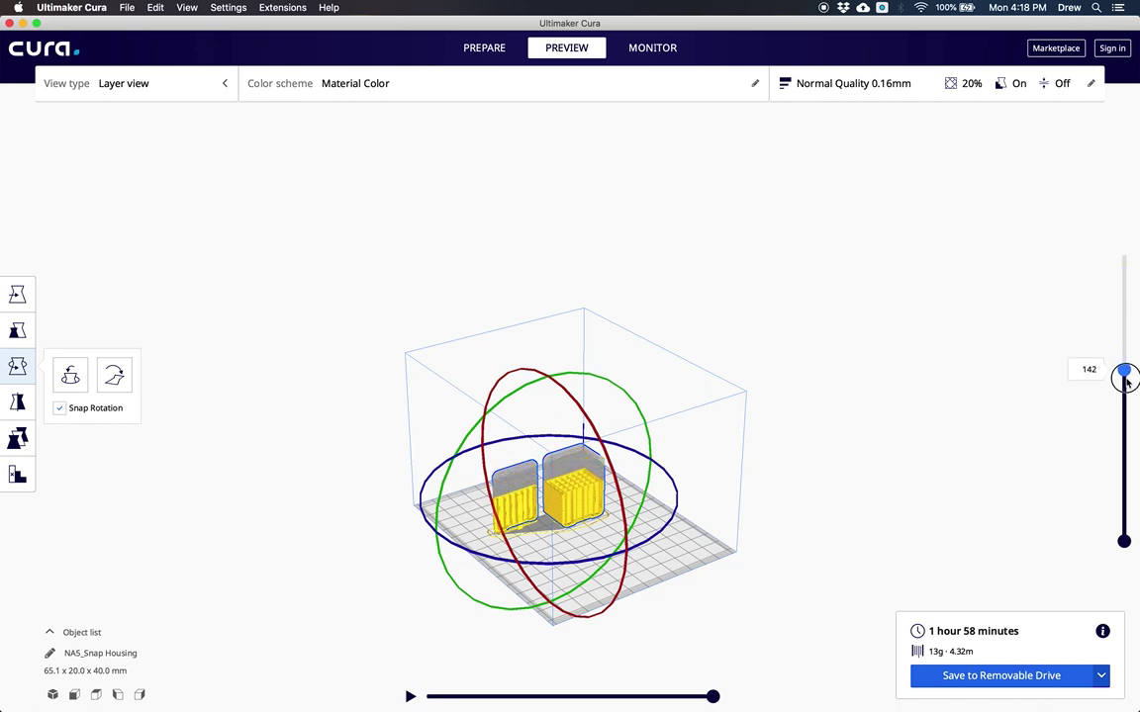
scroll(582, 533, up, 3)
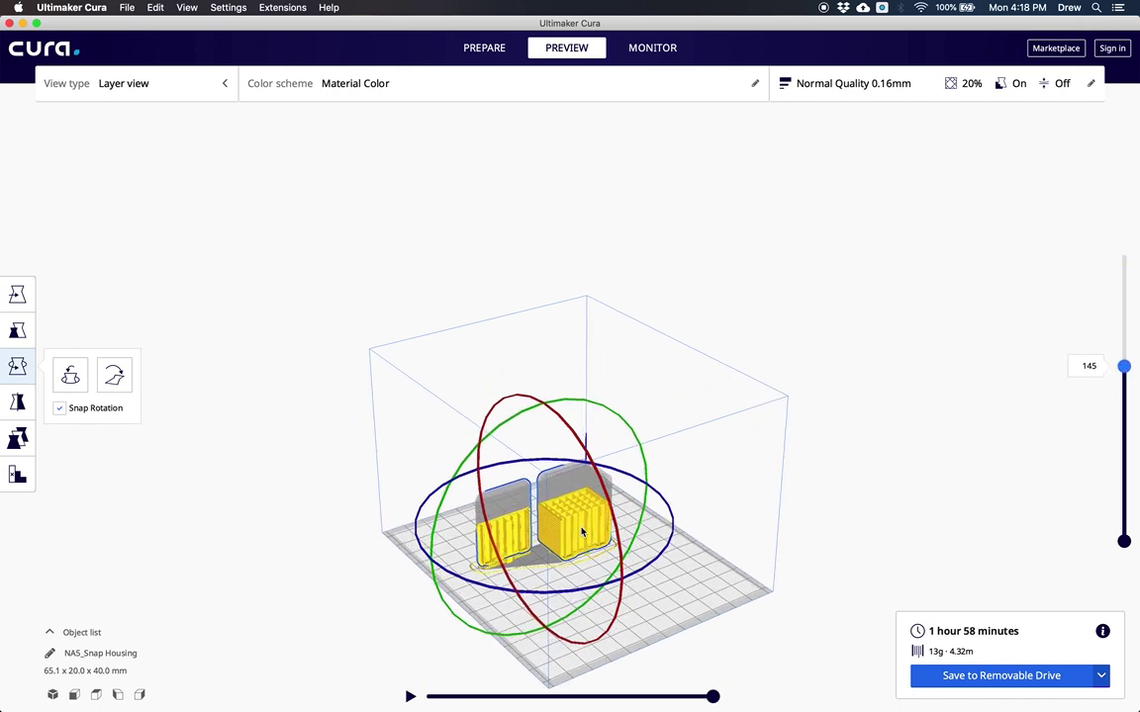
scroll(577, 557, up, 2)
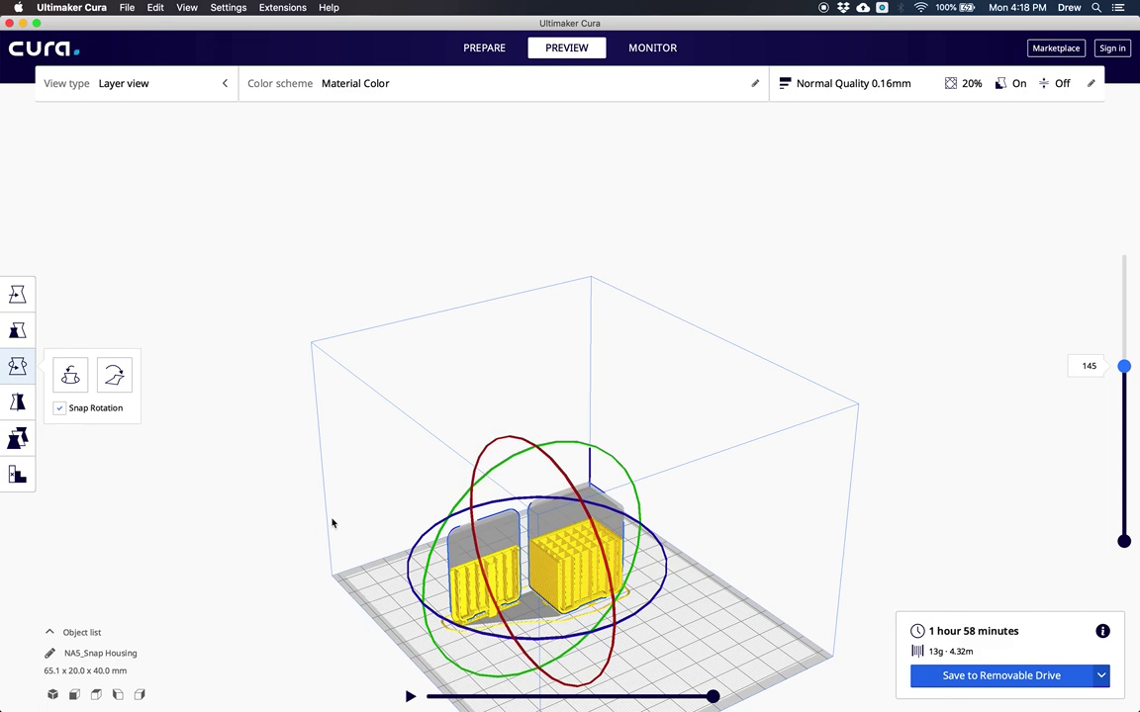
right_drag(333, 523, 450, 515)
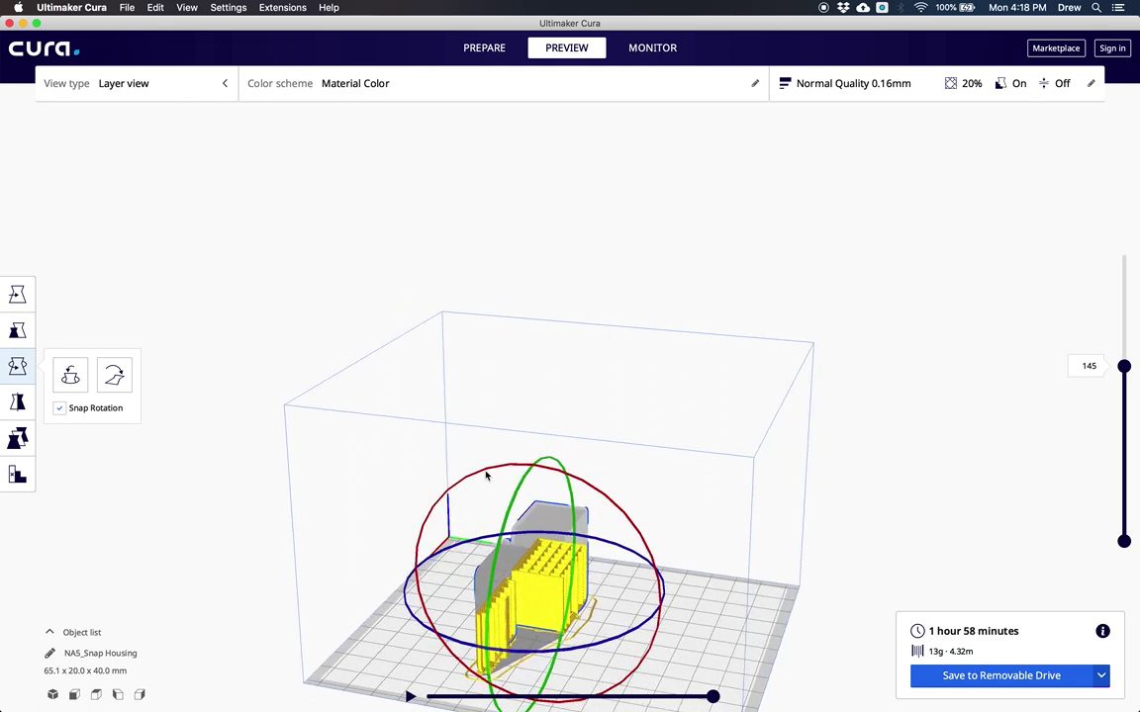
drag(492, 473, 455, 688)
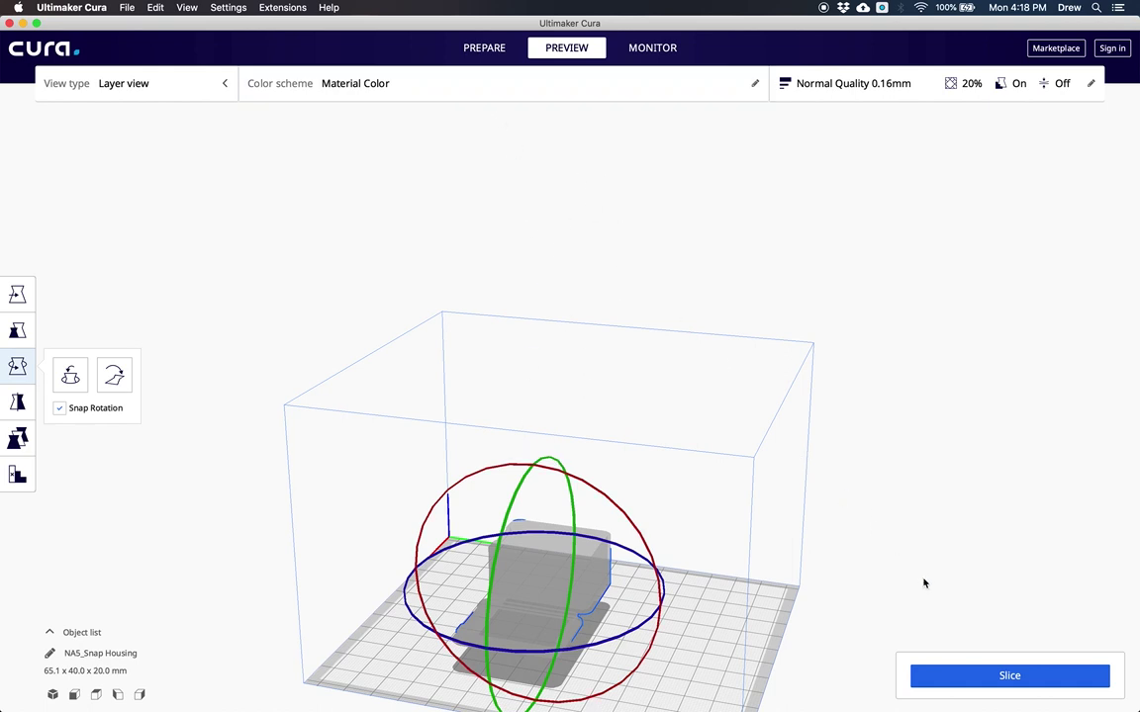
- Drop the flat housing onto the build plate by setting its Z position to 0
click(485, 47)
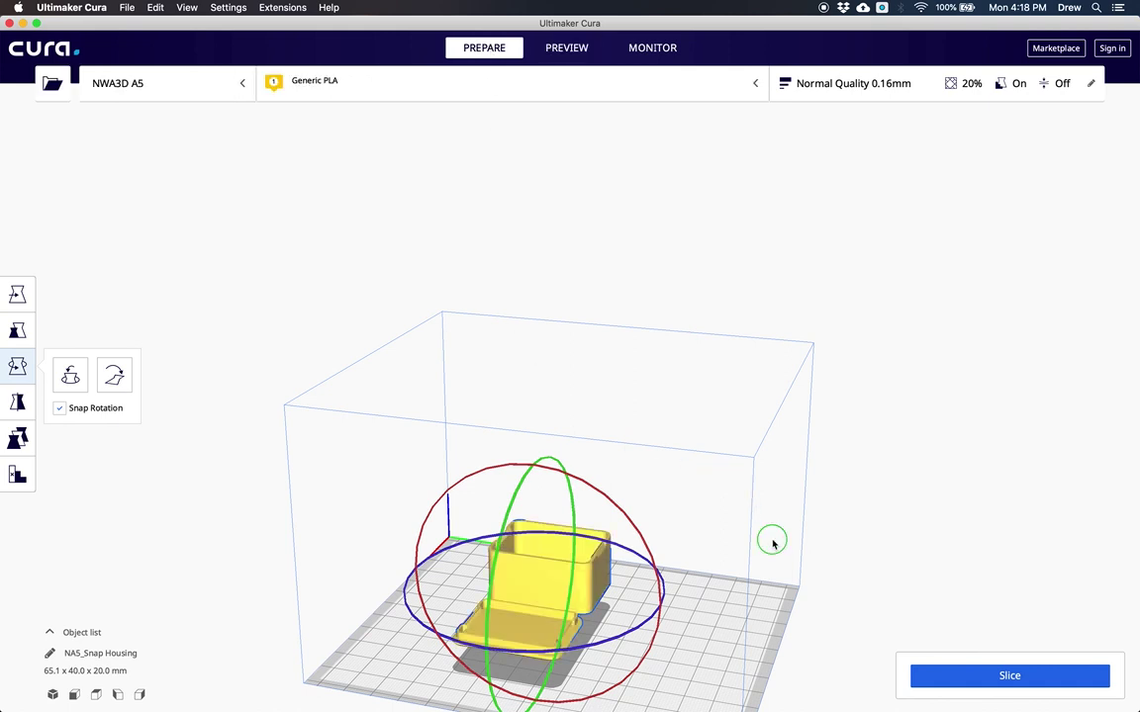
right_drag(750, 543, 715, 554)
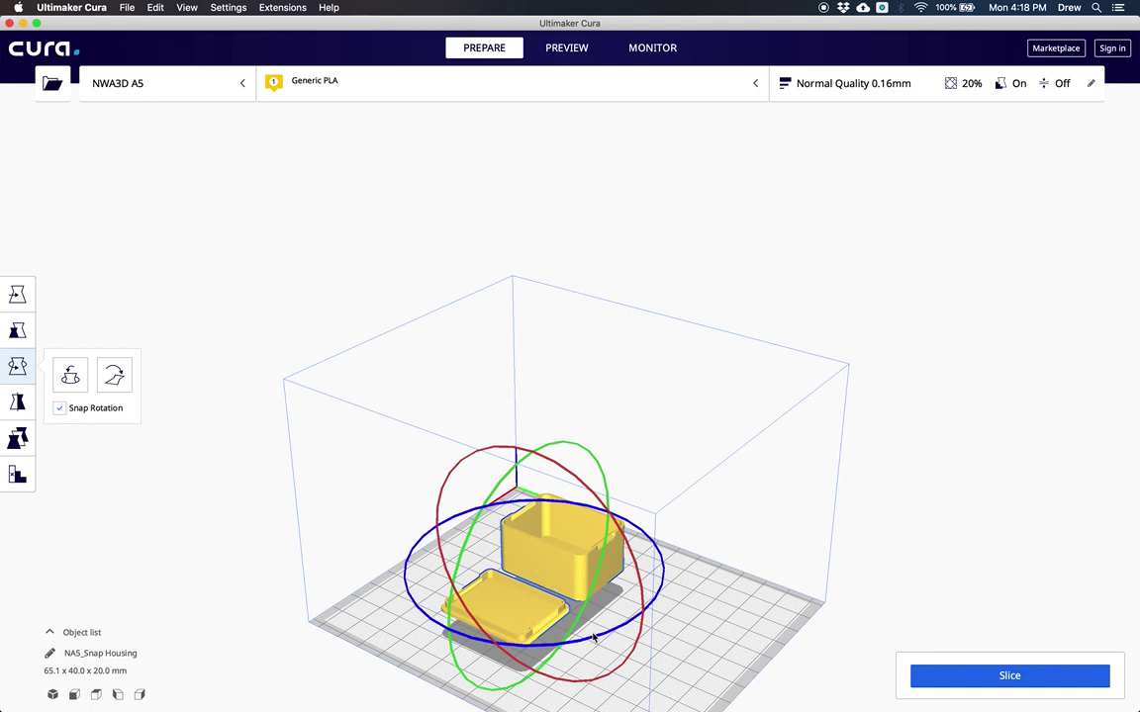
right_drag(739, 620, 707, 616)
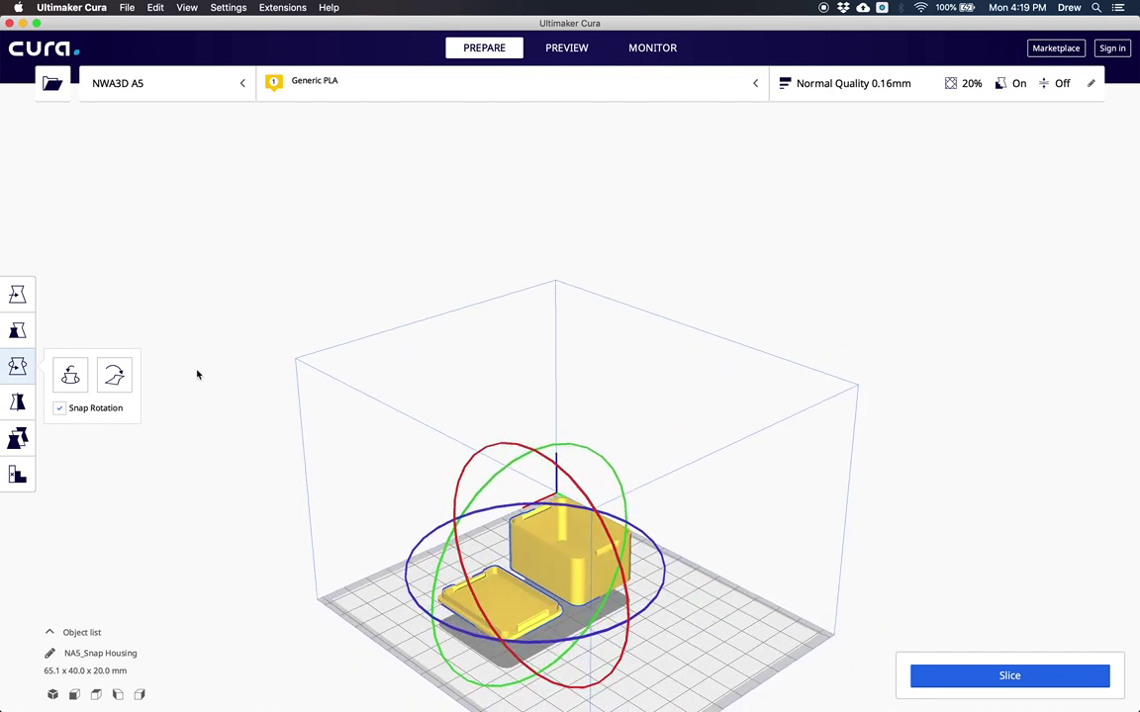
click(20, 300)
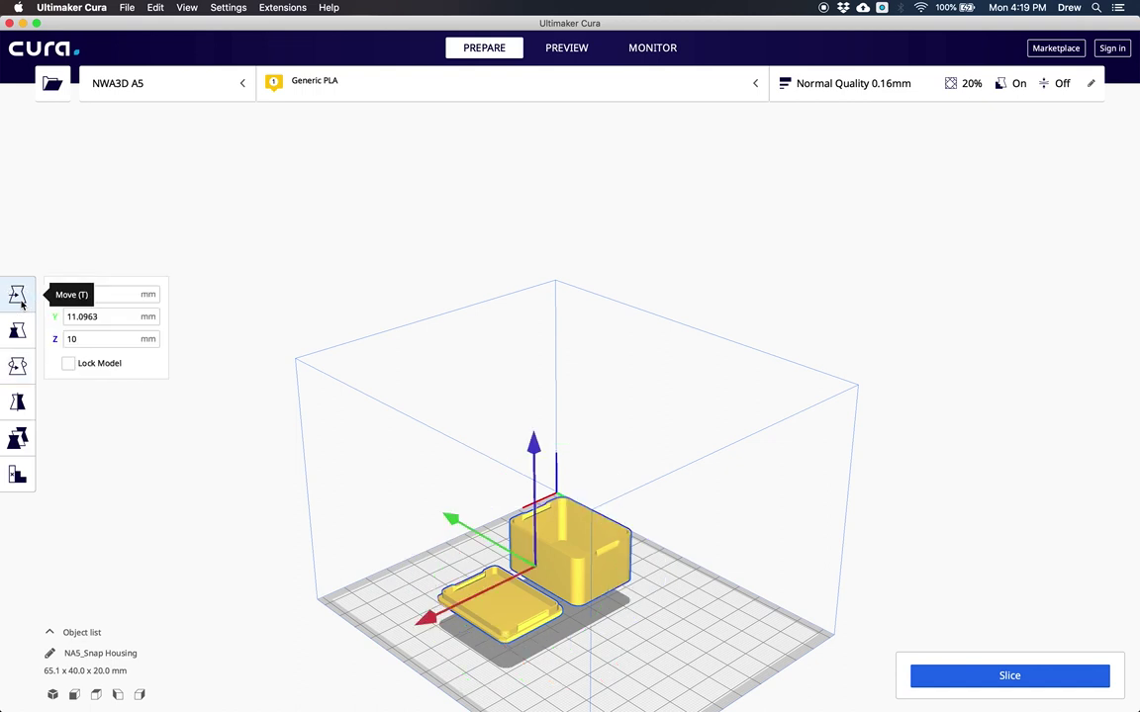
double_click(63, 340)
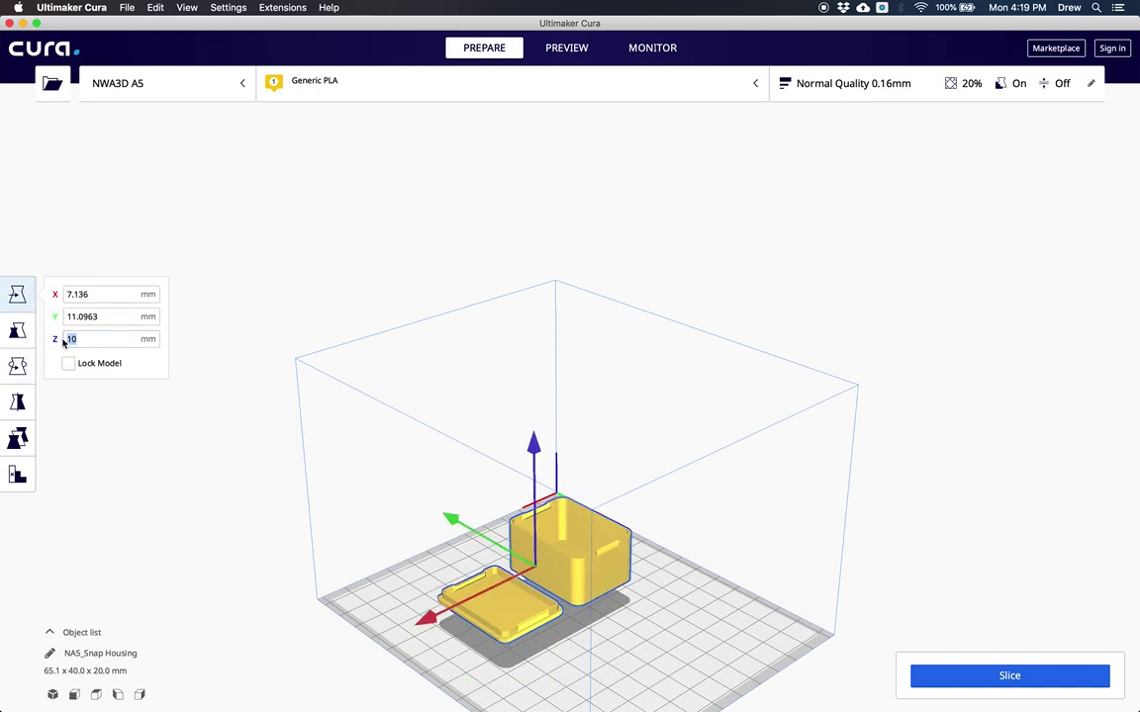
text(0)
key(Return)
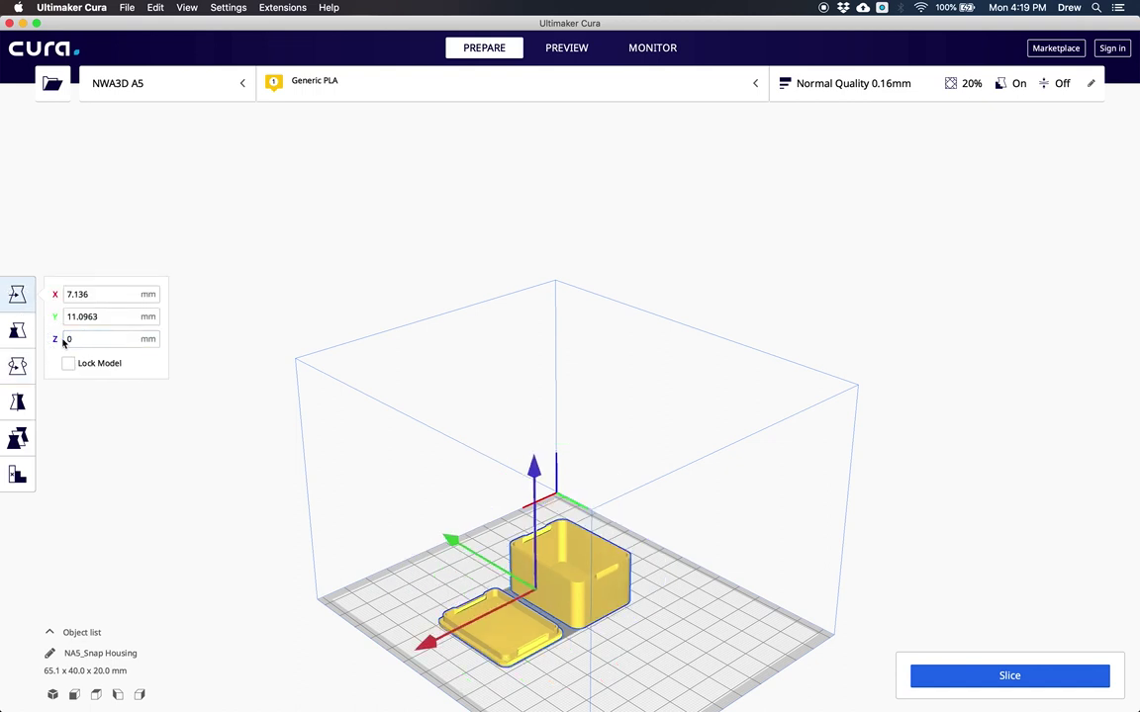
- Re-slice (1 h 19 min, 7 g, 2.46 m) and save NA5_Snap Housing.gcode to the removable drive
right_drag(687, 631, 631, 572)
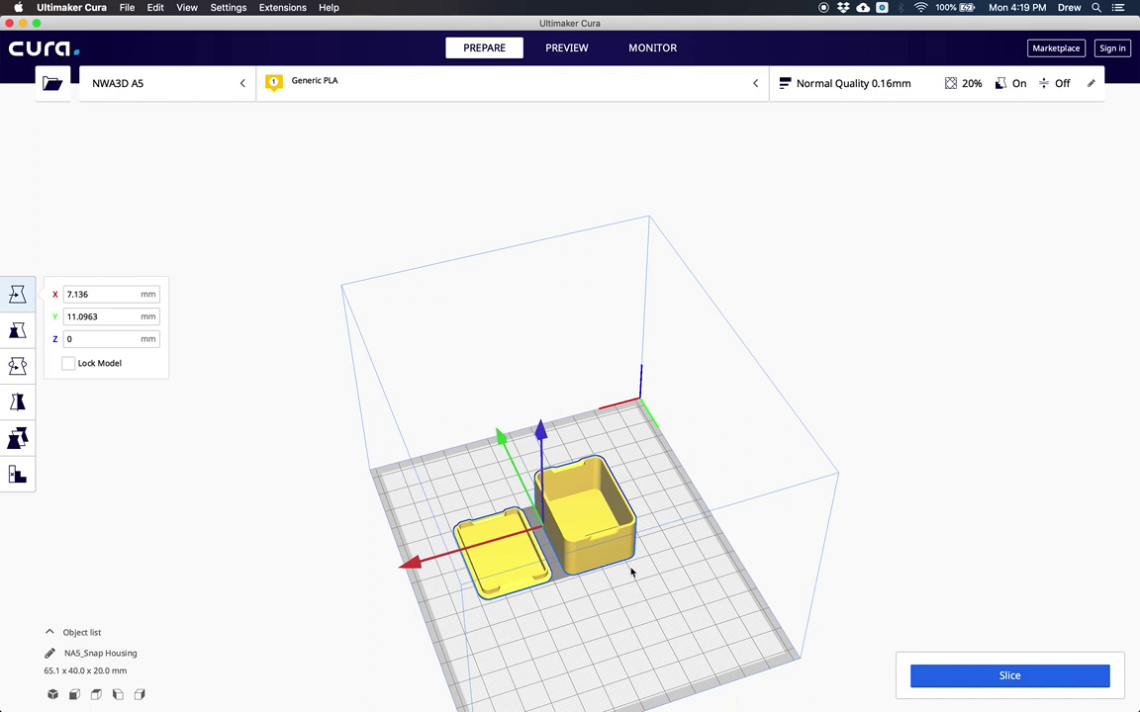
click(998, 677)
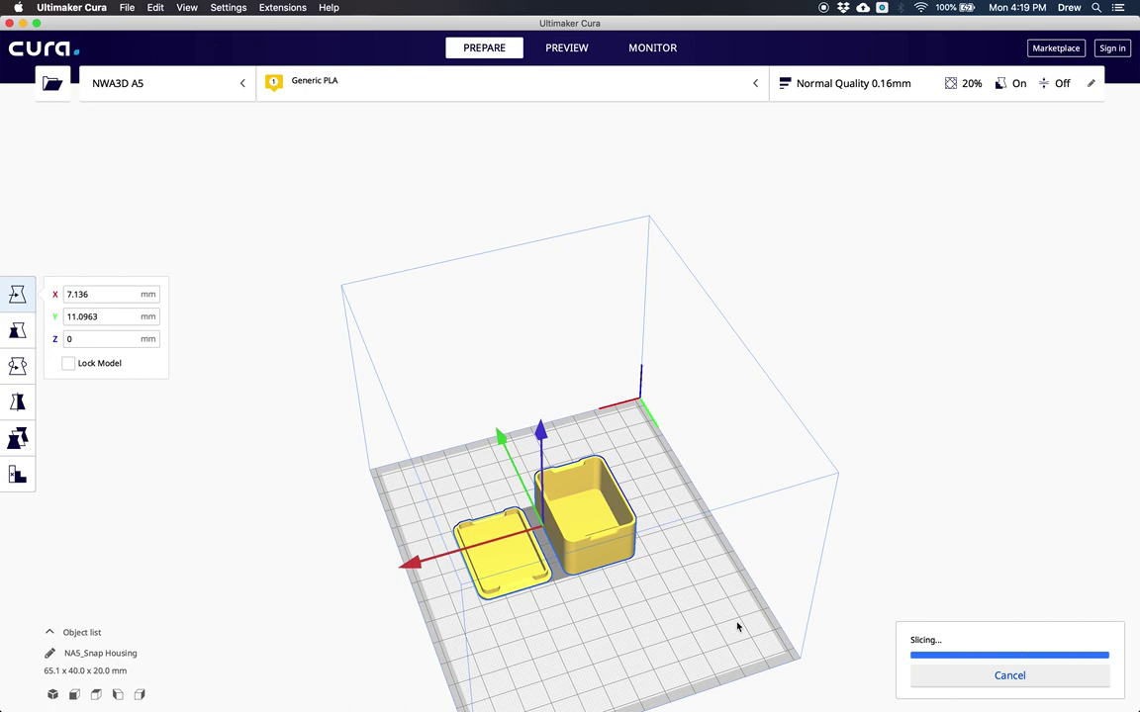
click(939, 676)
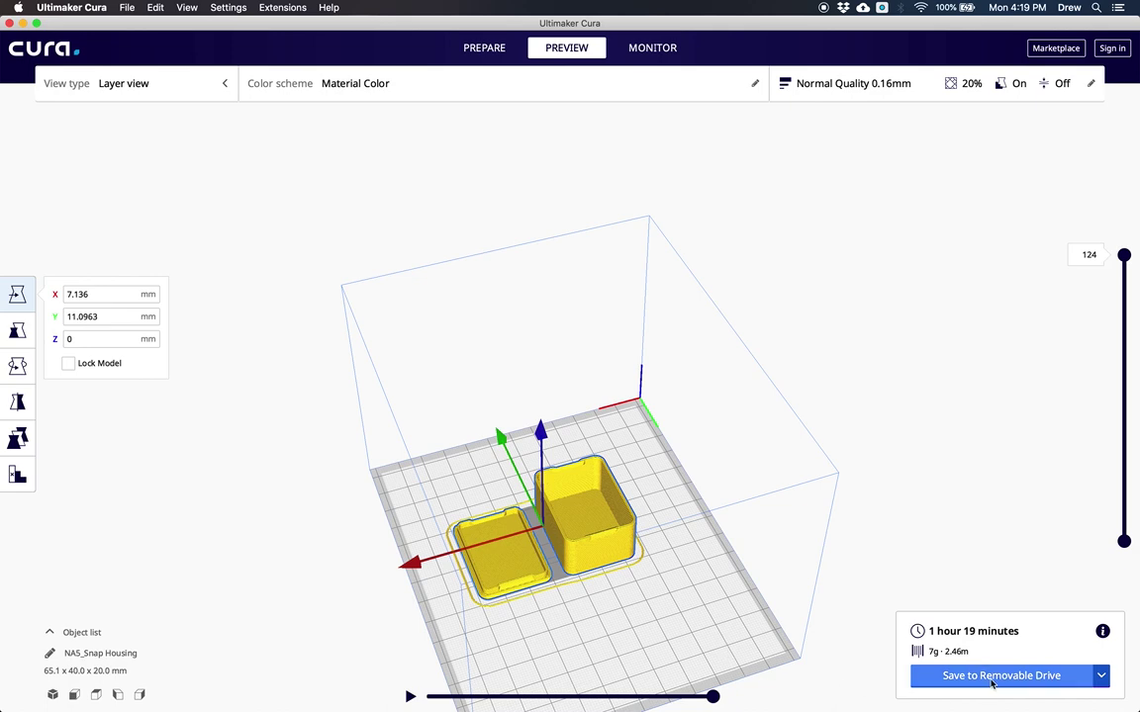
click(991, 675)
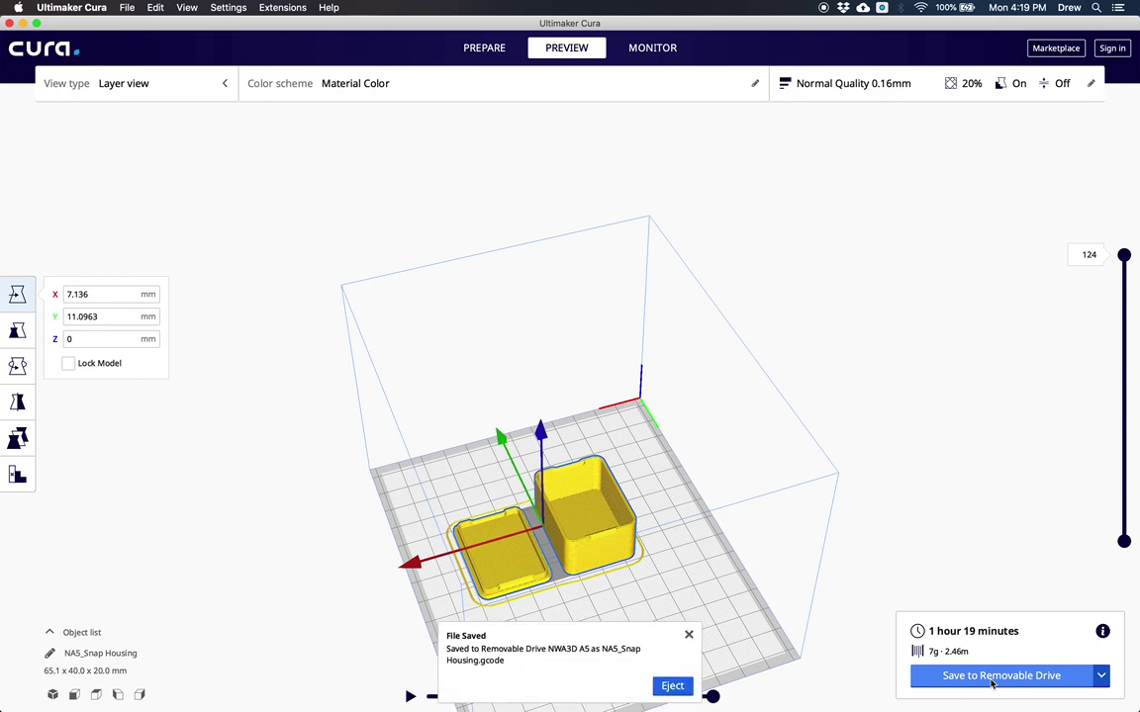
- Glance at the other save options, then show the Normal Quality 0.16mm print settings panel
click(1102, 676)
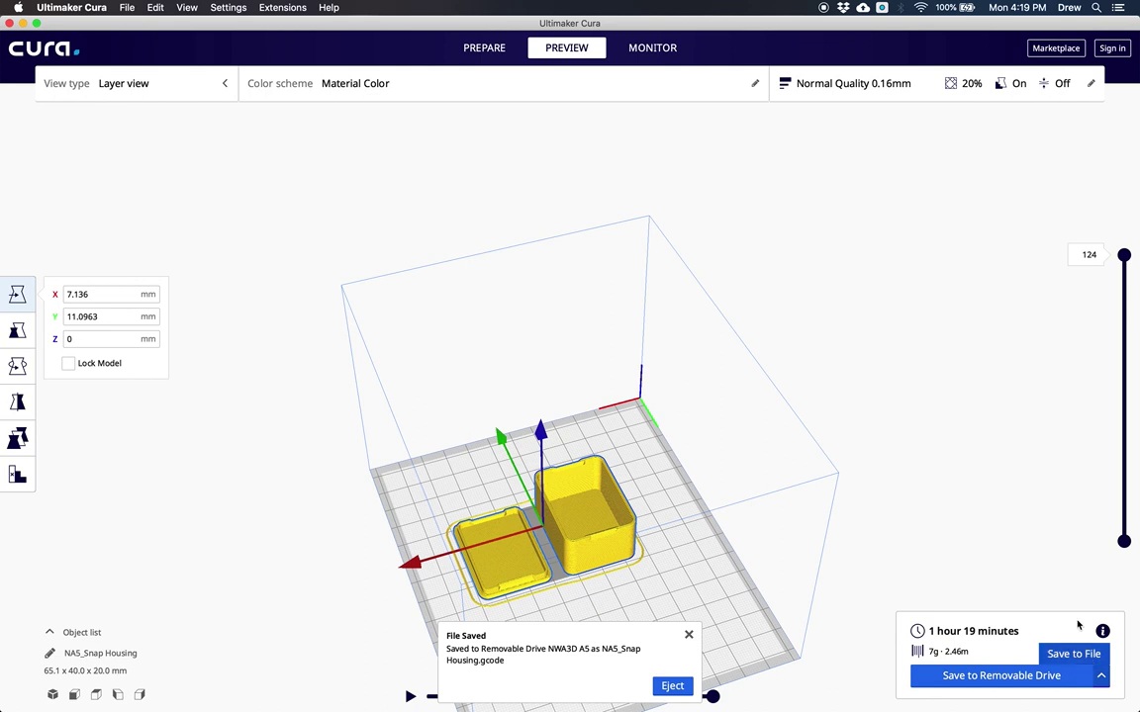
click(1038, 586)
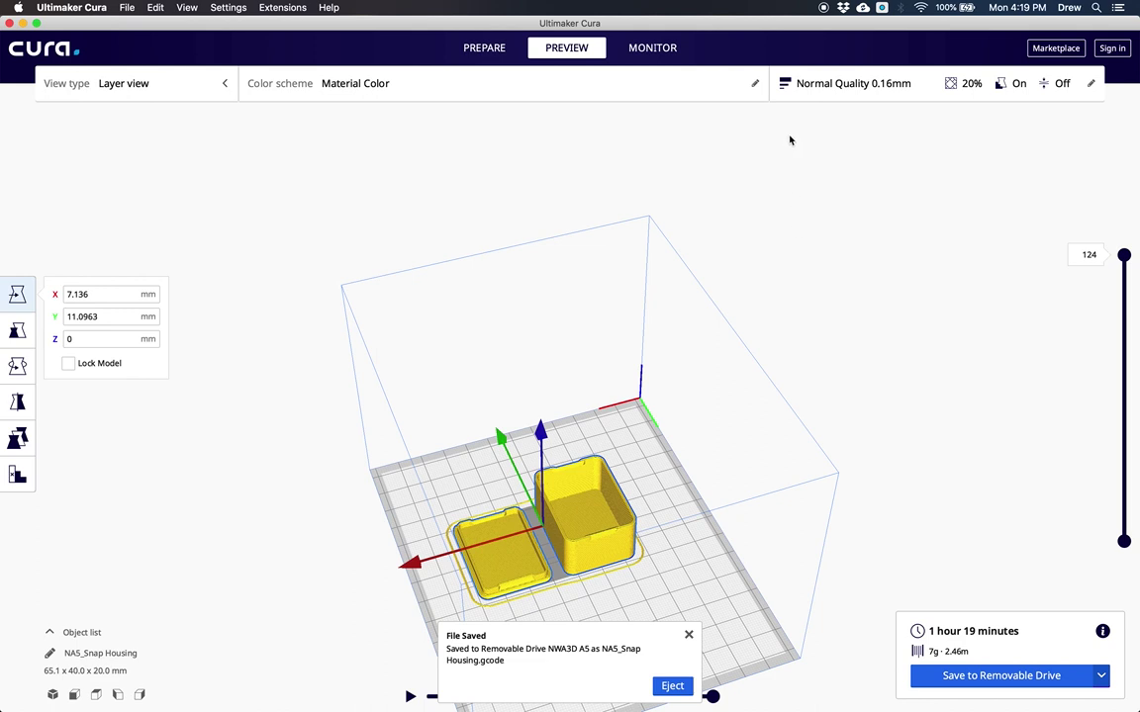
click(821, 89)
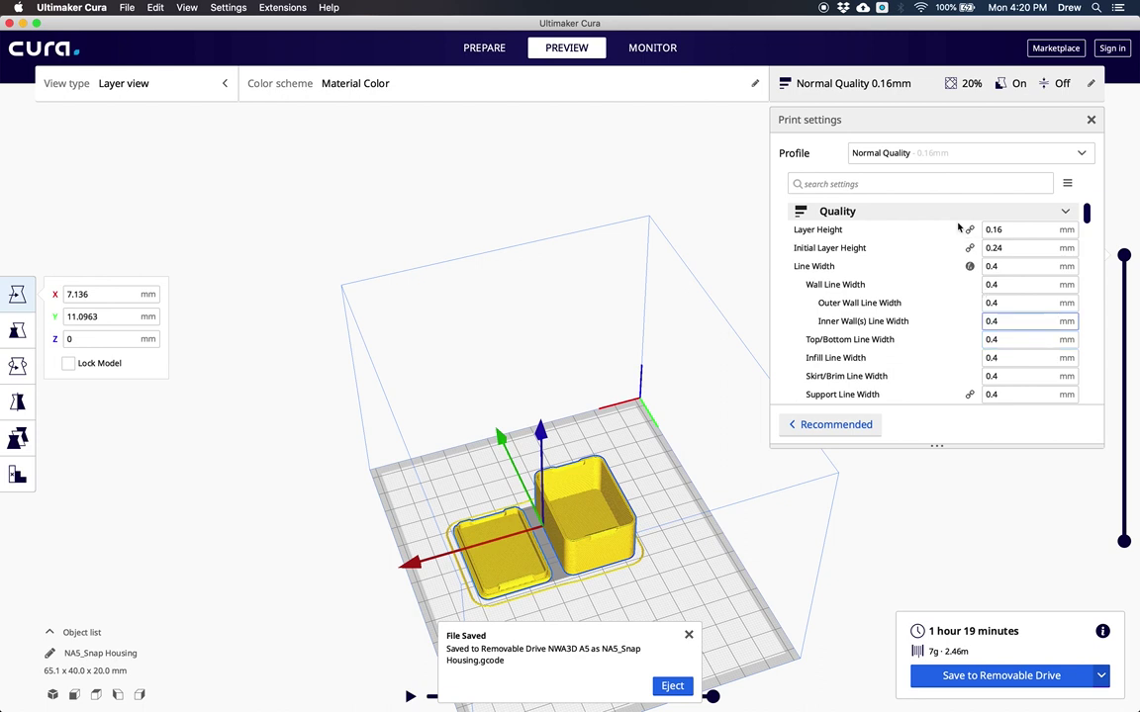
- Toggle between Recommended and Custom settings, then pick the 0.08 mm Best Quality layer height
click(831, 427)
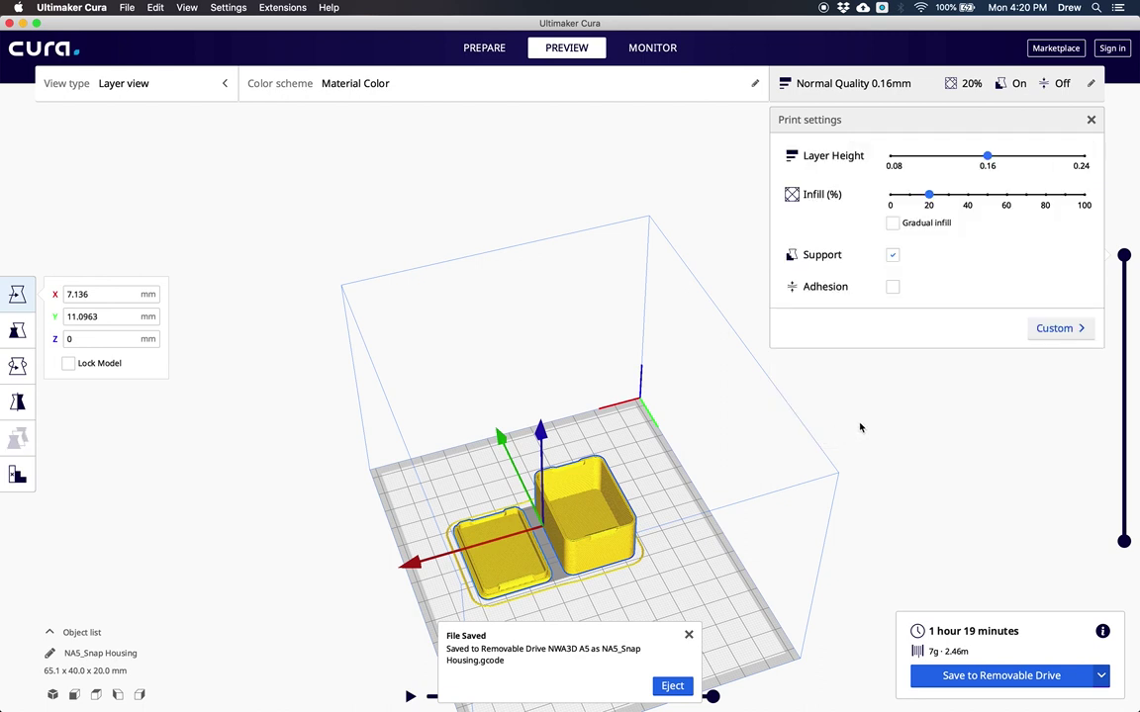
click(1056, 328)
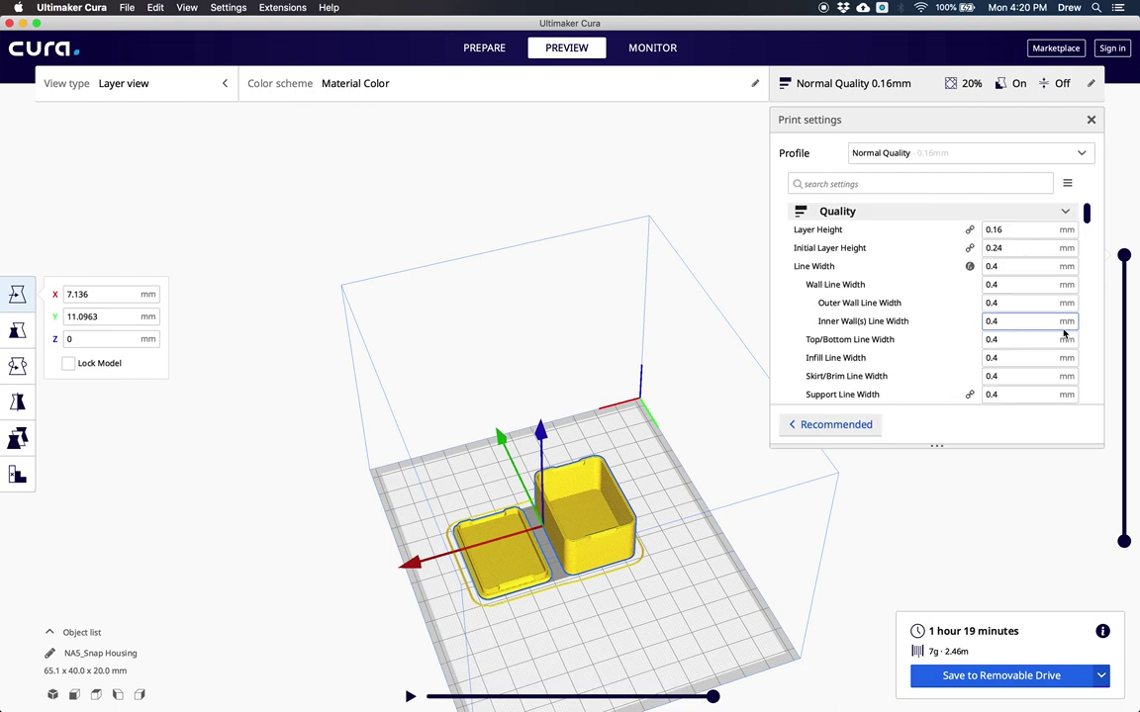
click(818, 425)
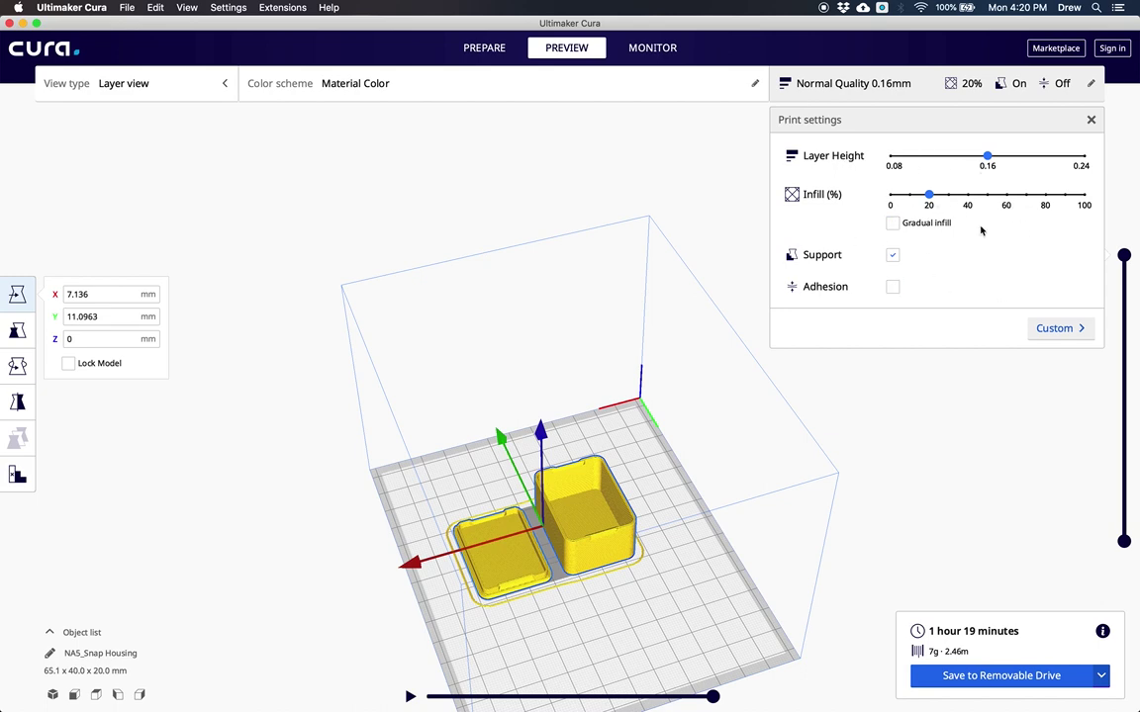
click(893, 160)
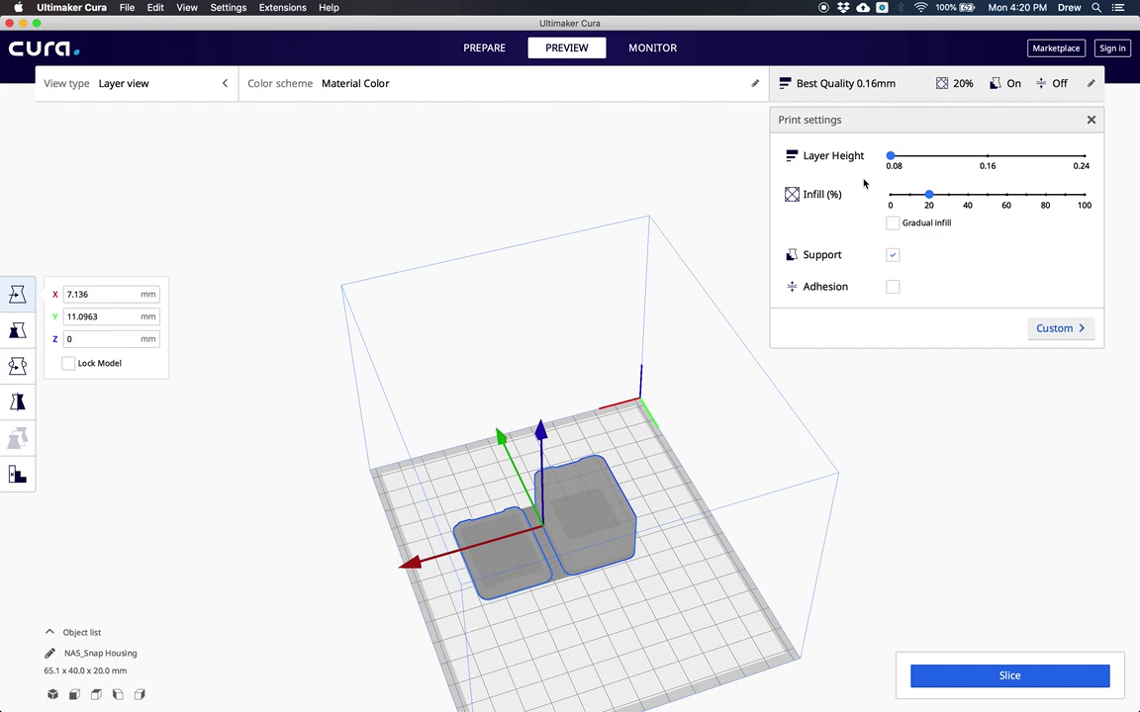
- Slice at 0.08 mm layers (3 h 22 min), then re-slice at Fast Quality 0.24mm (49 min)
click(985, 678)
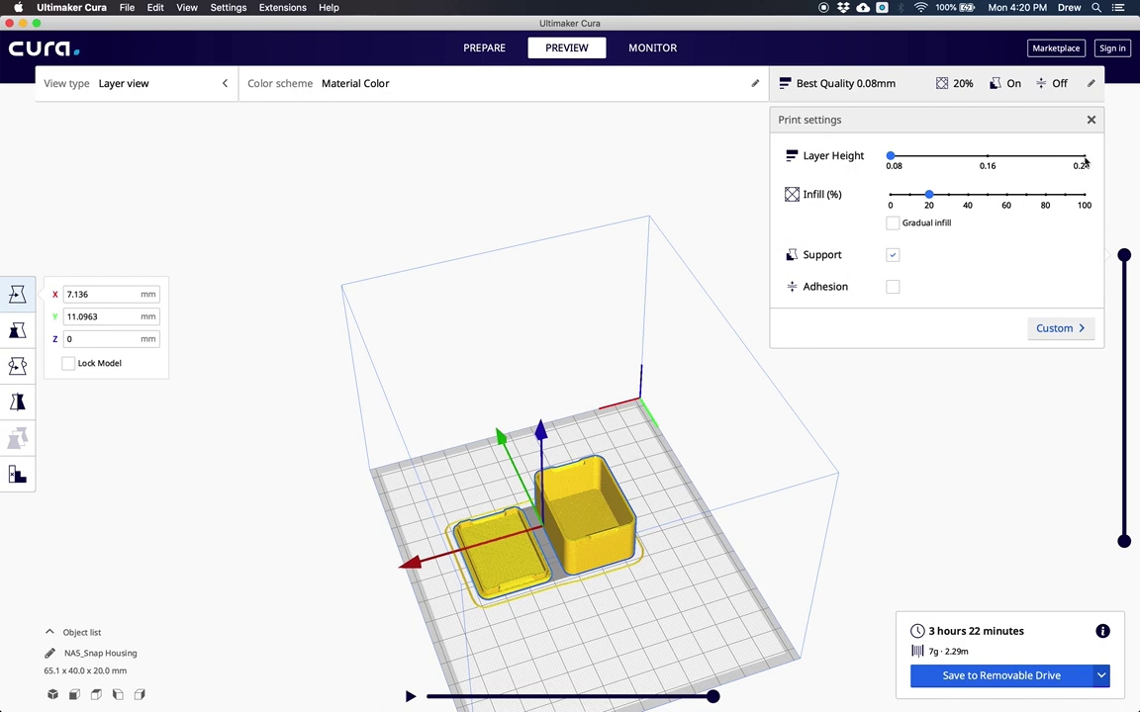
click(1086, 158)
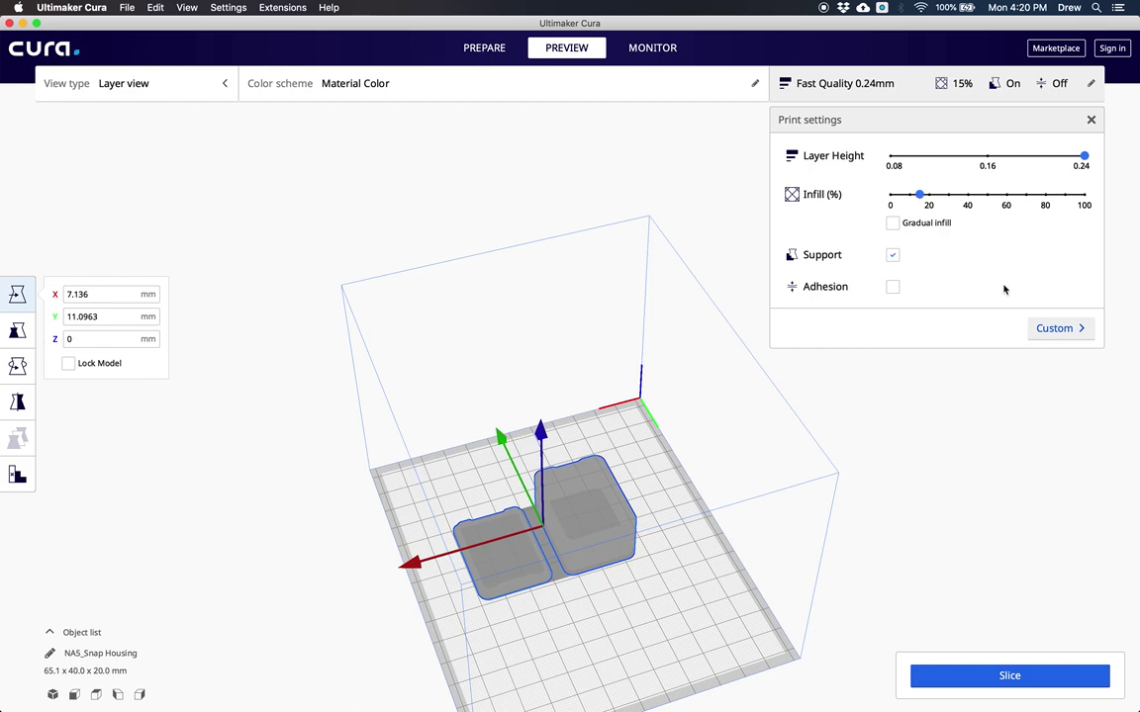
click(979, 677)
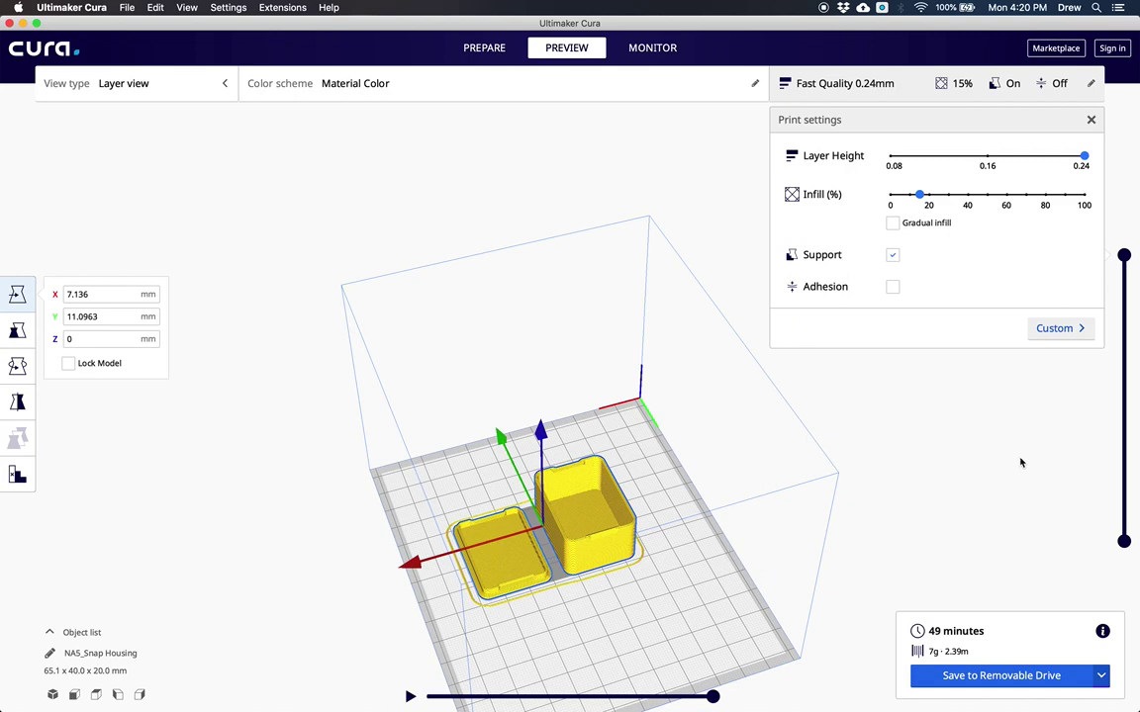
- Raise infill density to 60% and re-slice the housing at Fast Quality 0.24mm
mouse_move(641, 575)
right_down()
mouse_move(641, 549)
mouse_move(640, 562)
right_up()
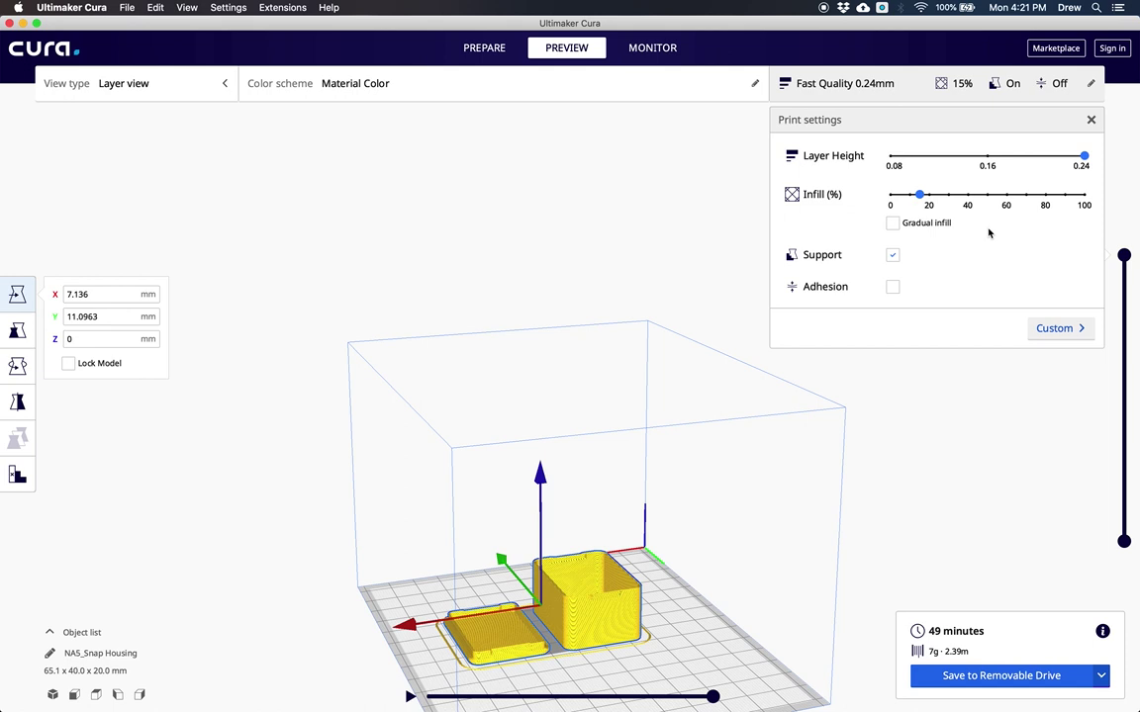
drag(919, 195, 1005, 195)
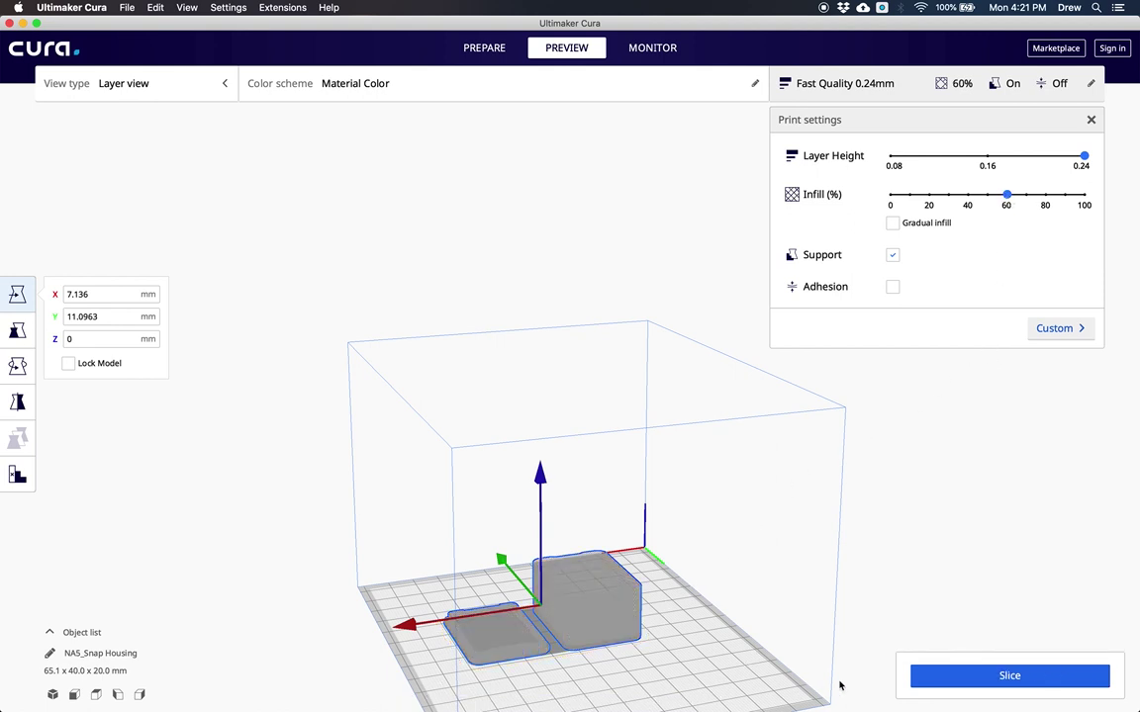
click(973, 679)
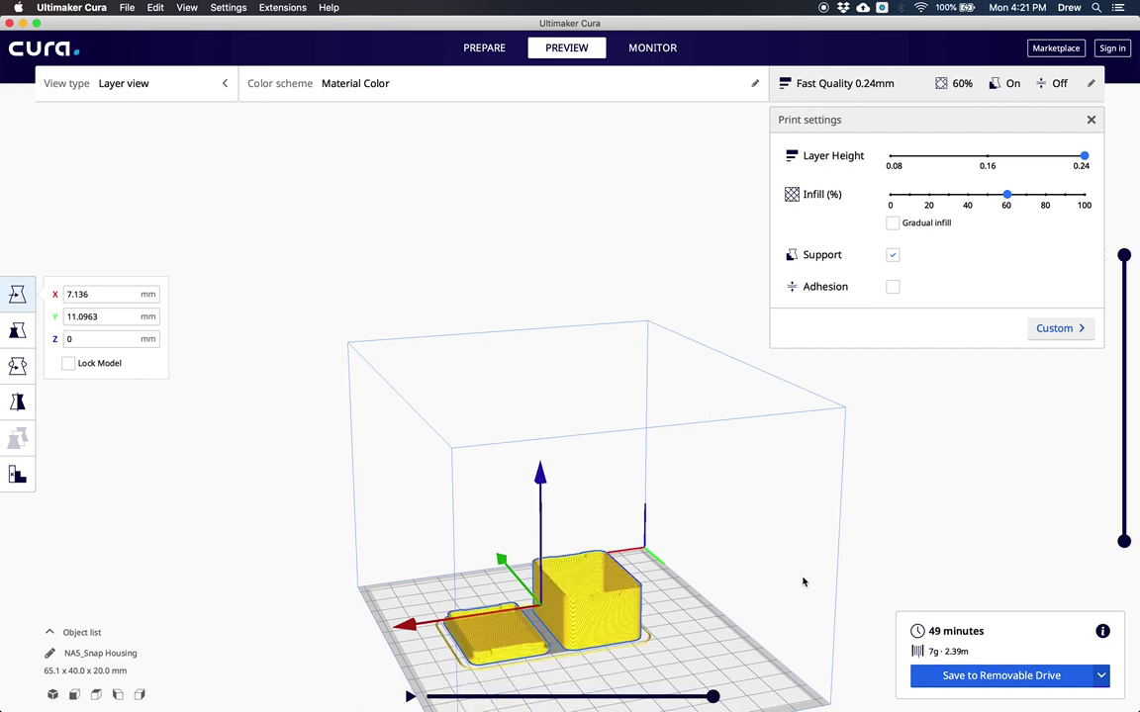
click(653, 591)
- Zoom in on the sliced housing from a top-down view, then show the Custom print settings
right_drag(653, 592, 658, 698)
scroll(542, 346, up, 3)
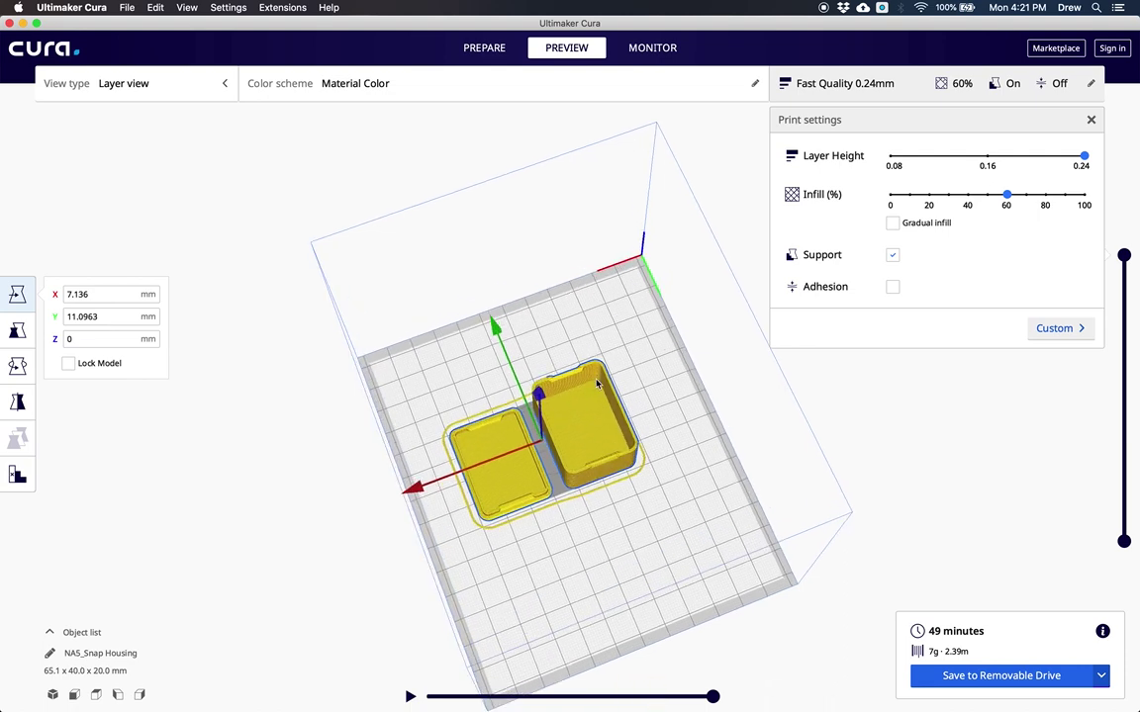
scroll(598, 384, up, 5)
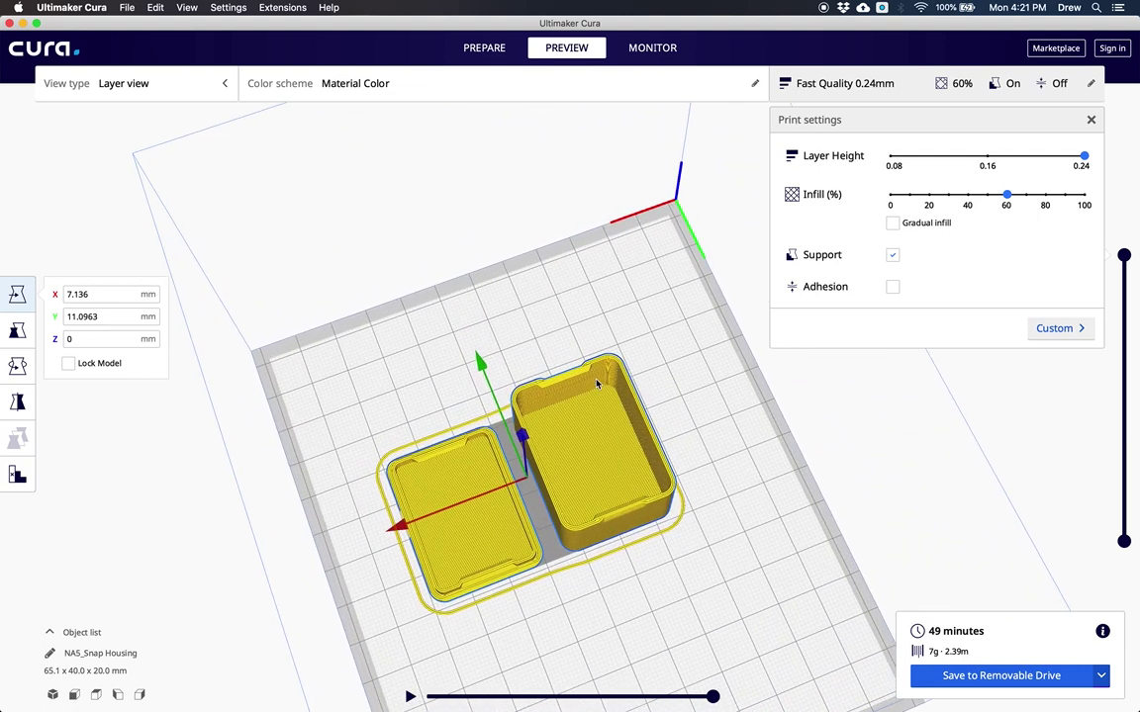
scroll(598, 384, up, 4)
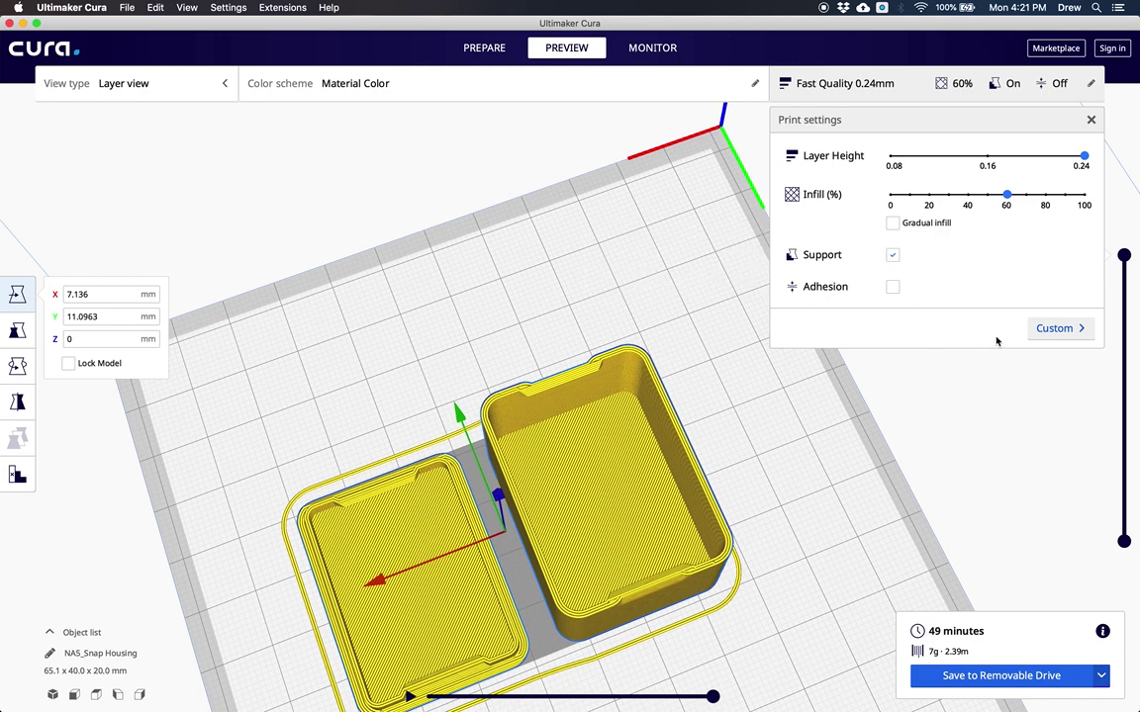
click(1070, 338)
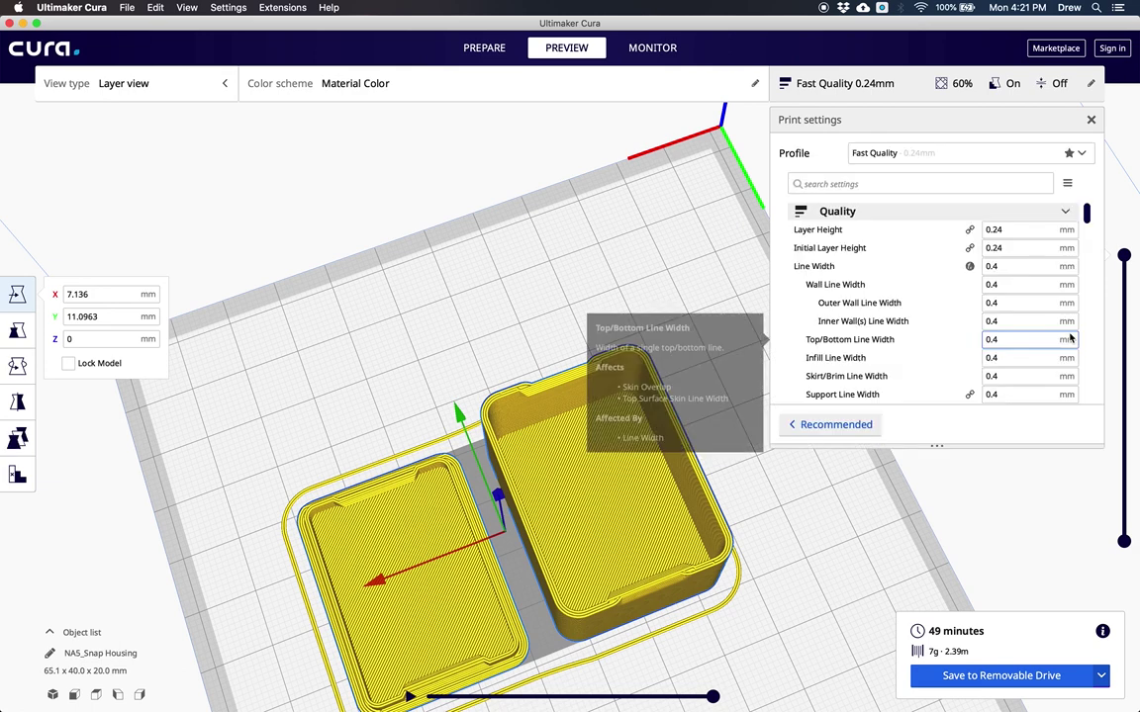
- Set Shell Bottom Layers to 8, then pick Best Quality 0.08mm from the Profile list
scroll(1022, 267, down, 3)
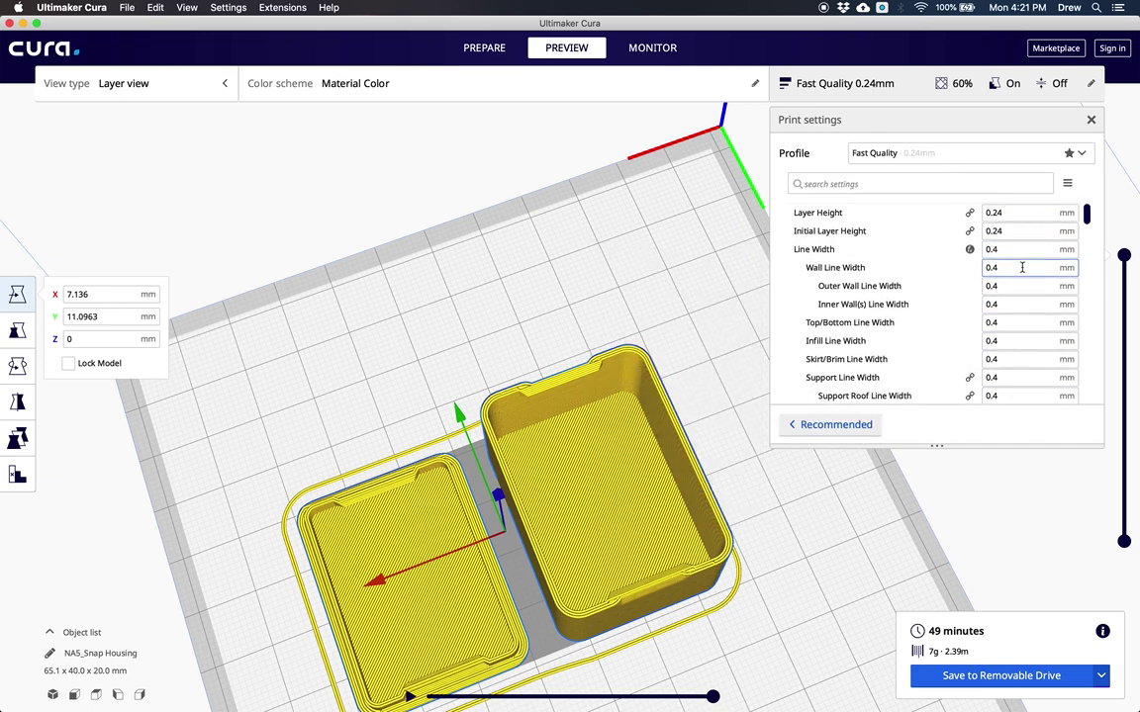
scroll(1022, 266, down, 4)
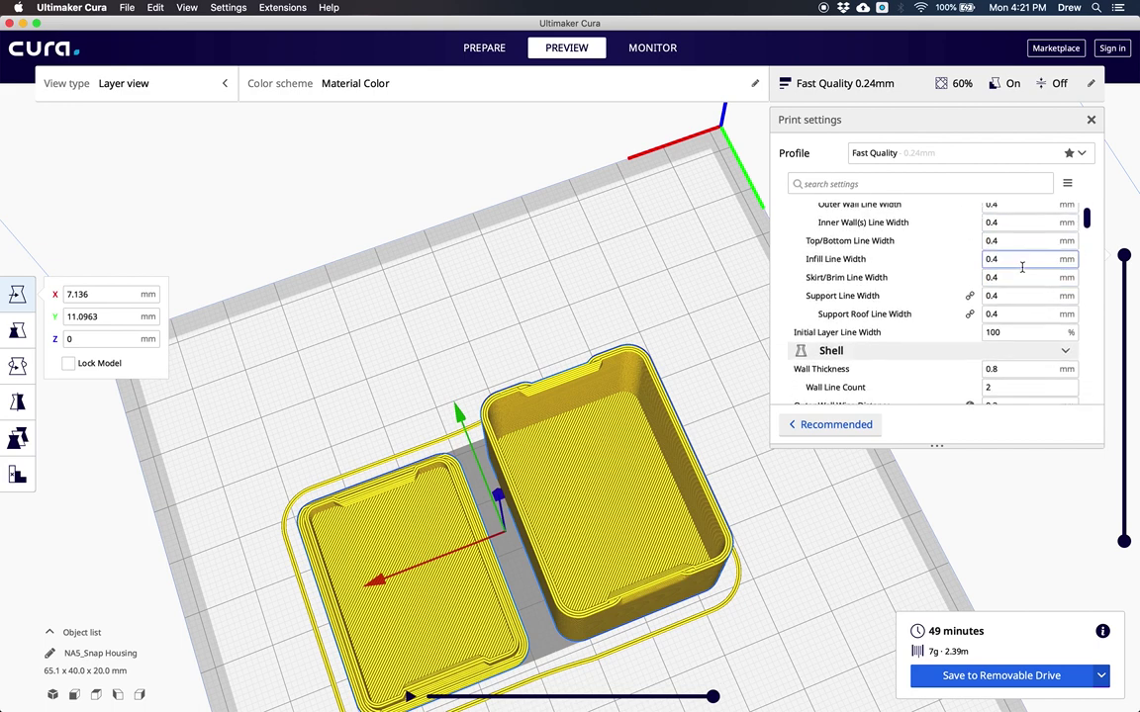
scroll(1022, 266, down, 5)
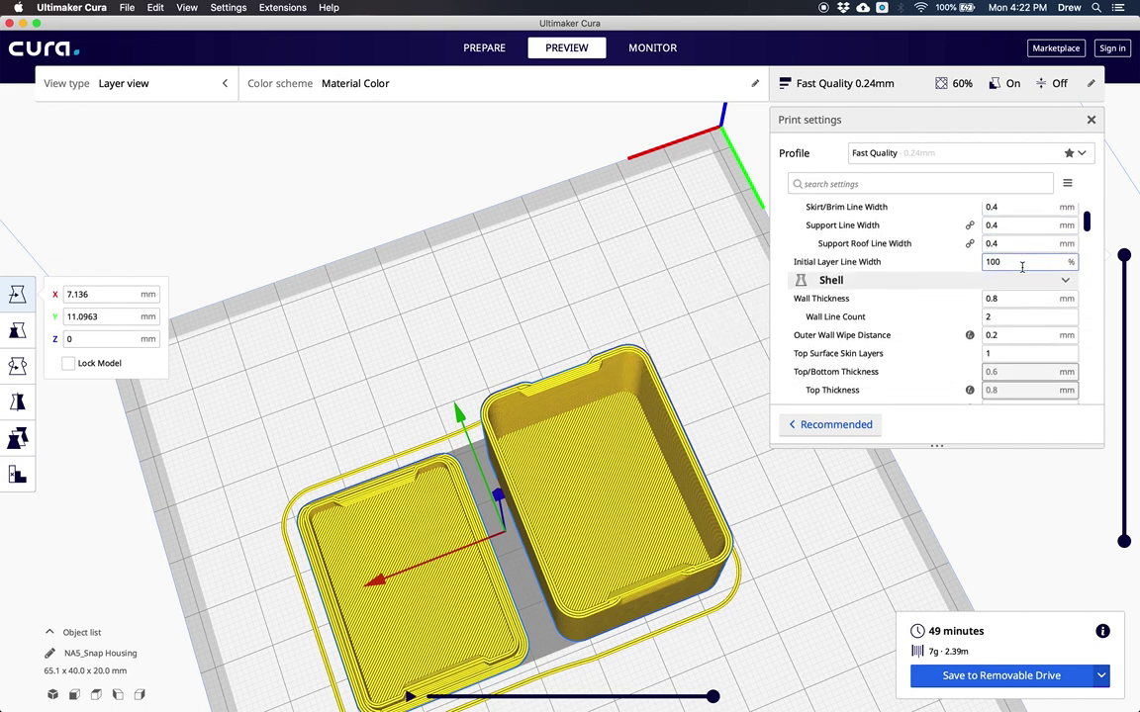
scroll(1022, 267, down, 3)
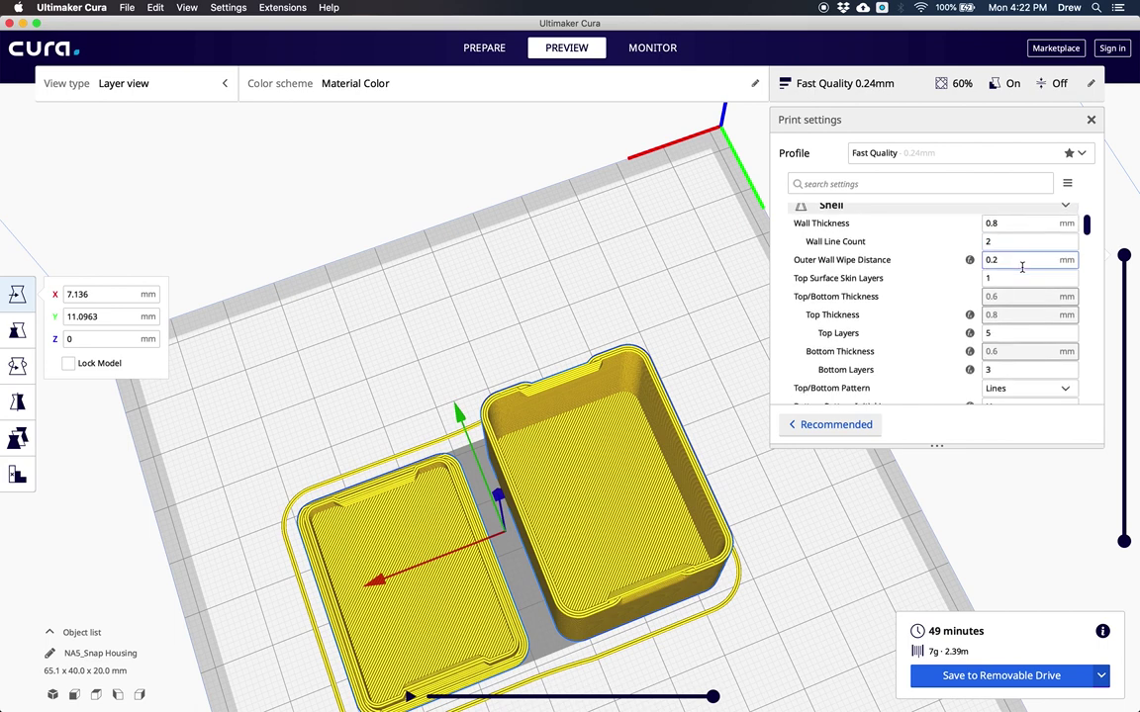
scroll(1022, 267, down, 4)
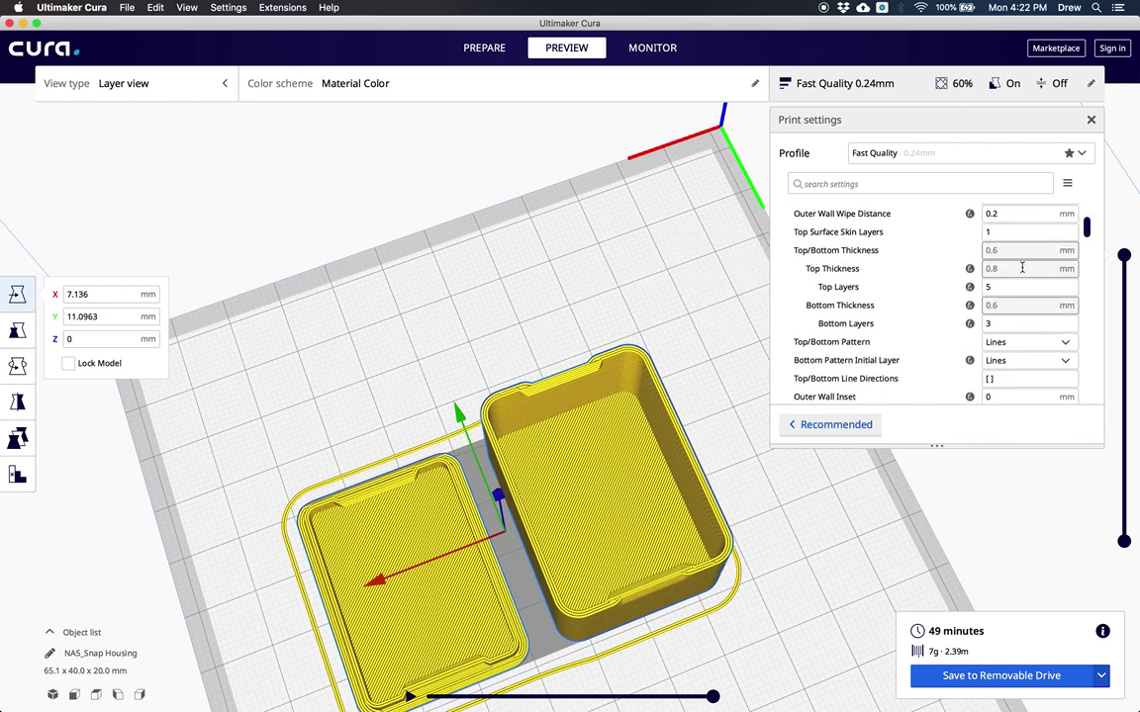
scroll(1022, 266, down, 2)
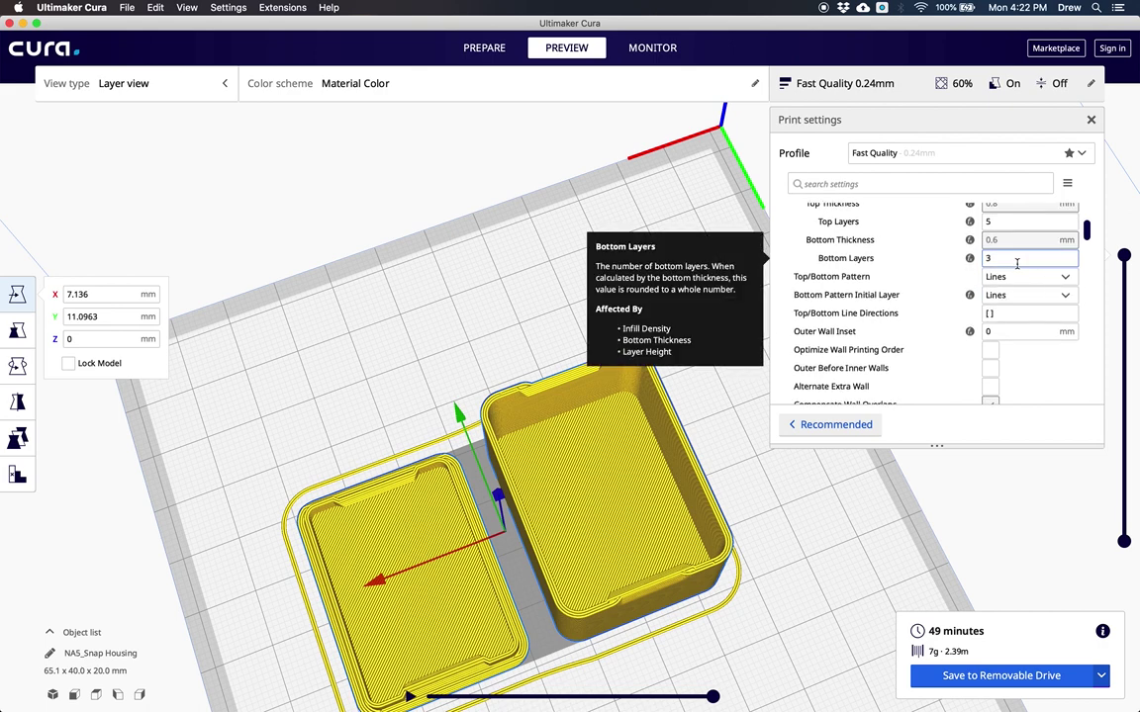
click(1016, 258)
text(8)
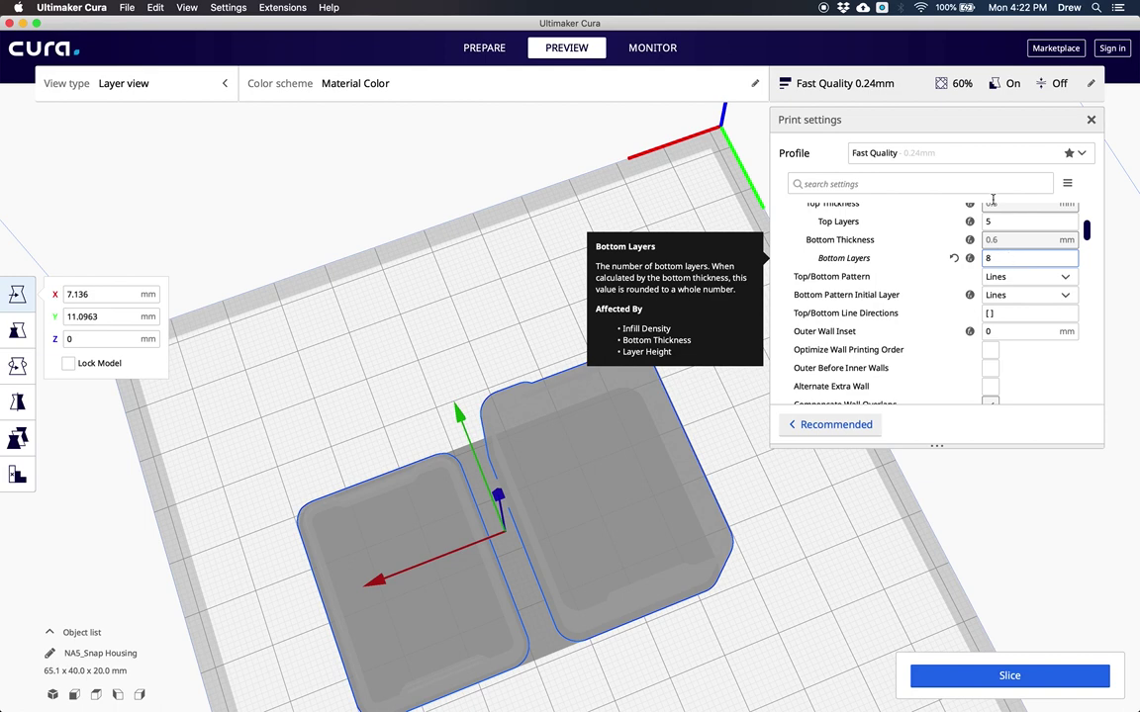
click(1083, 154)
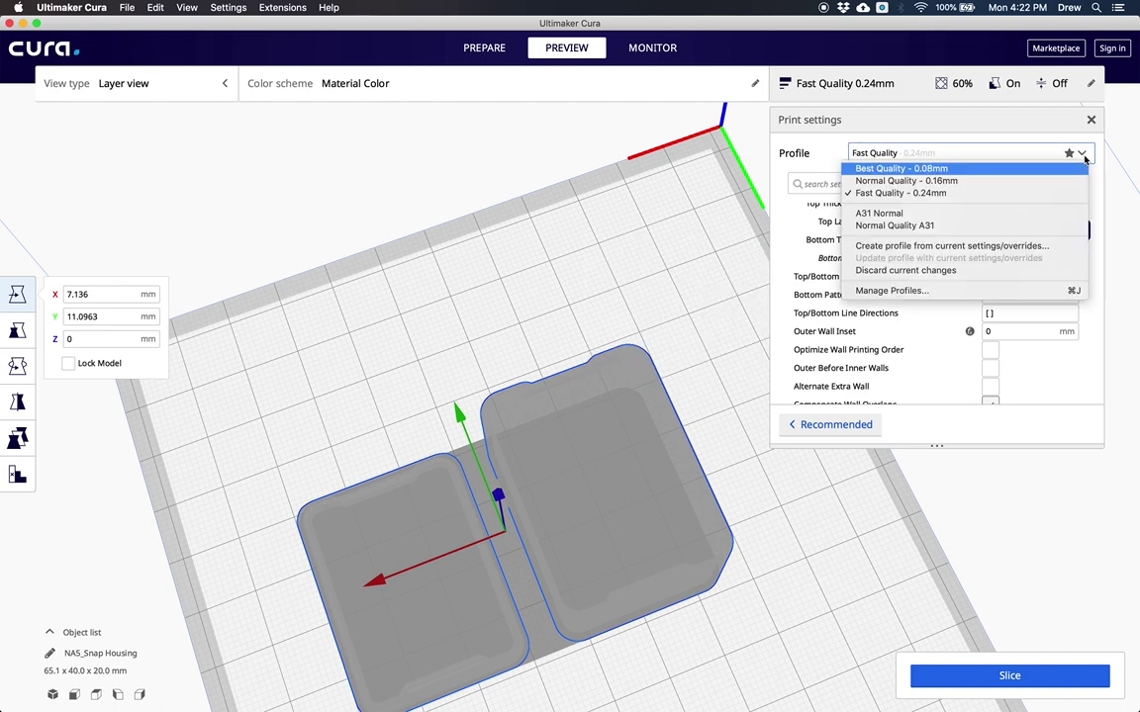
click(974, 170)
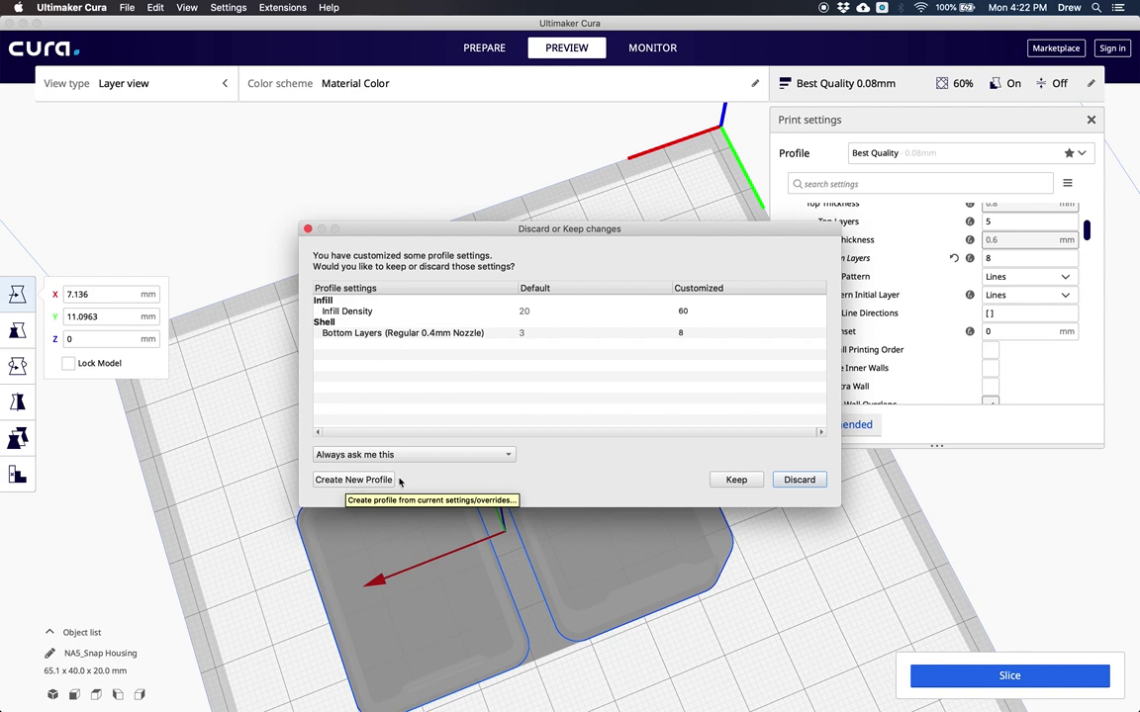
- Discard the custom 60% infill and 8 bottom layers when switching to Best Quality 0.08mm
click(813, 481)
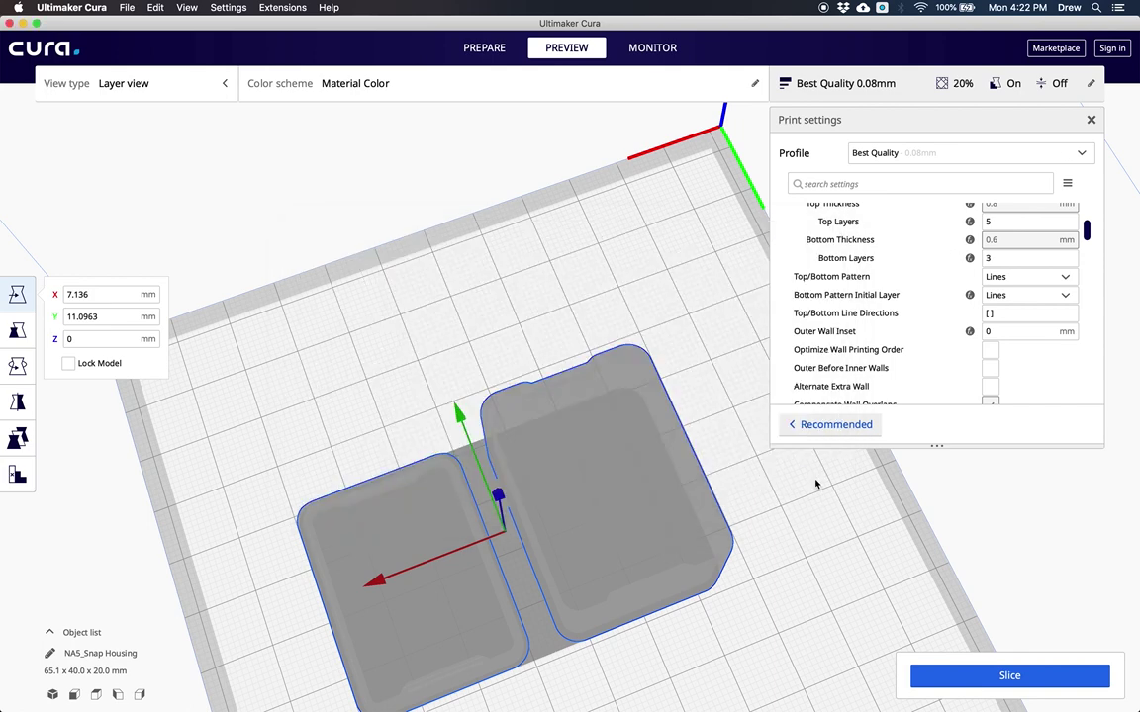
- Back in Recommended settings, slice at 0.16 mm layer height for a 1 h 19 min estimate
click(840, 429)
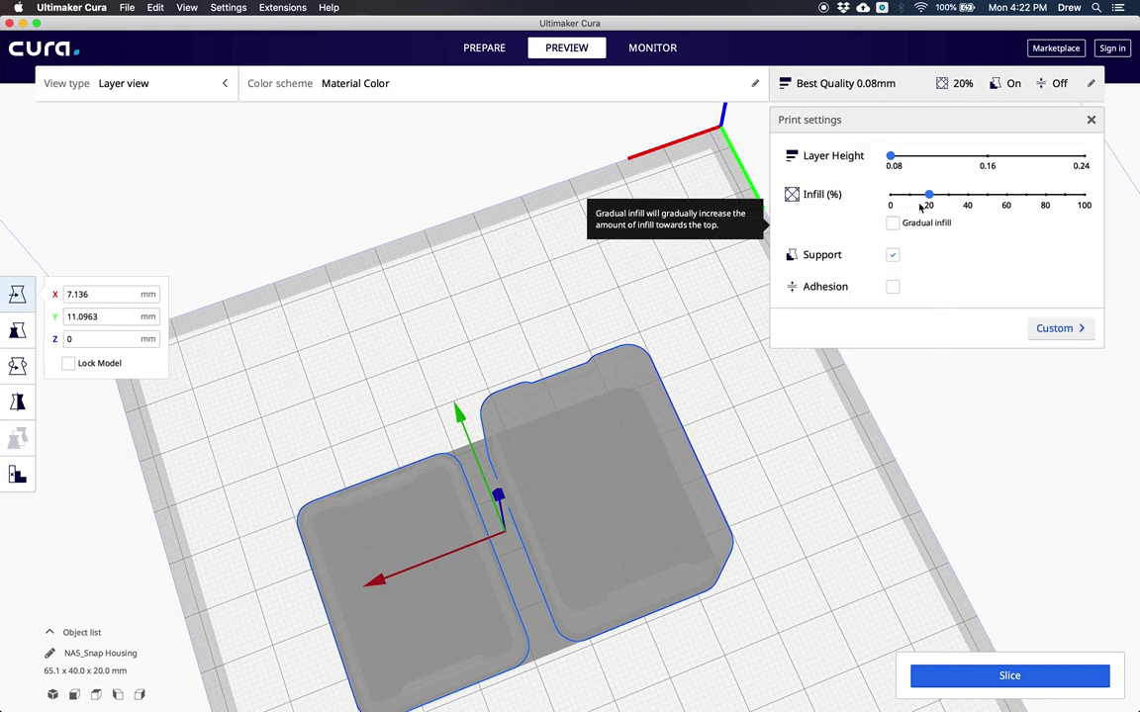
click(989, 156)
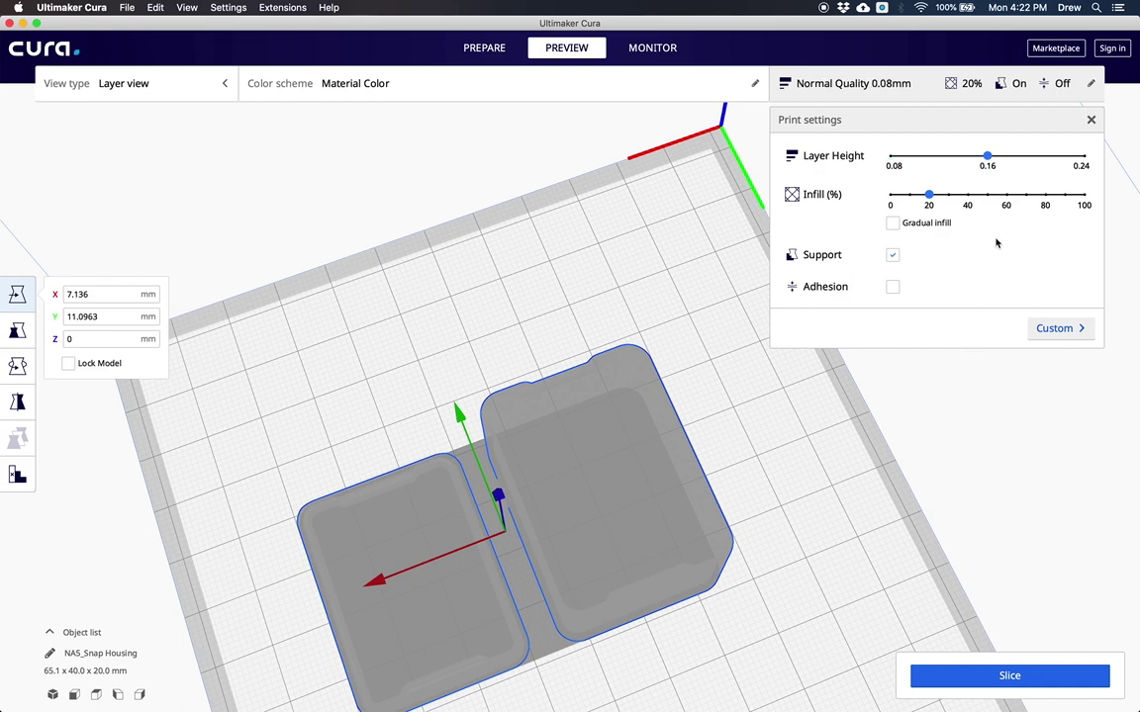
click(984, 678)
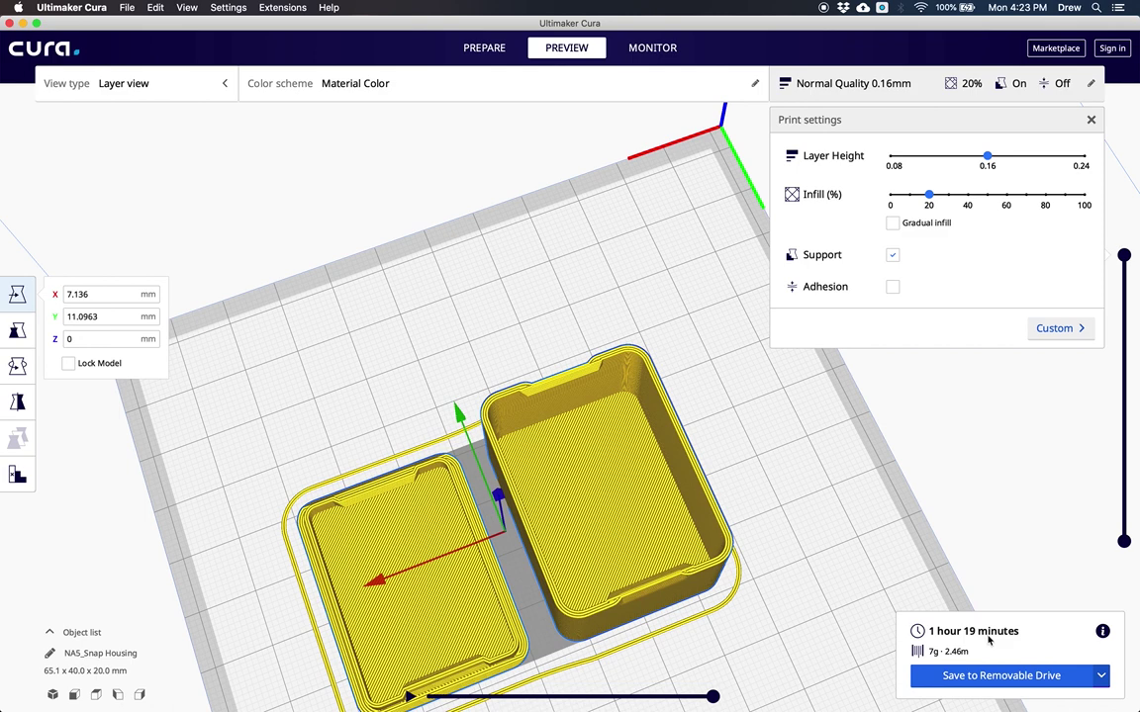
- Save the G-code to the removable drive as Snap Housing #2.gcode and eject the drive
click(995, 678)
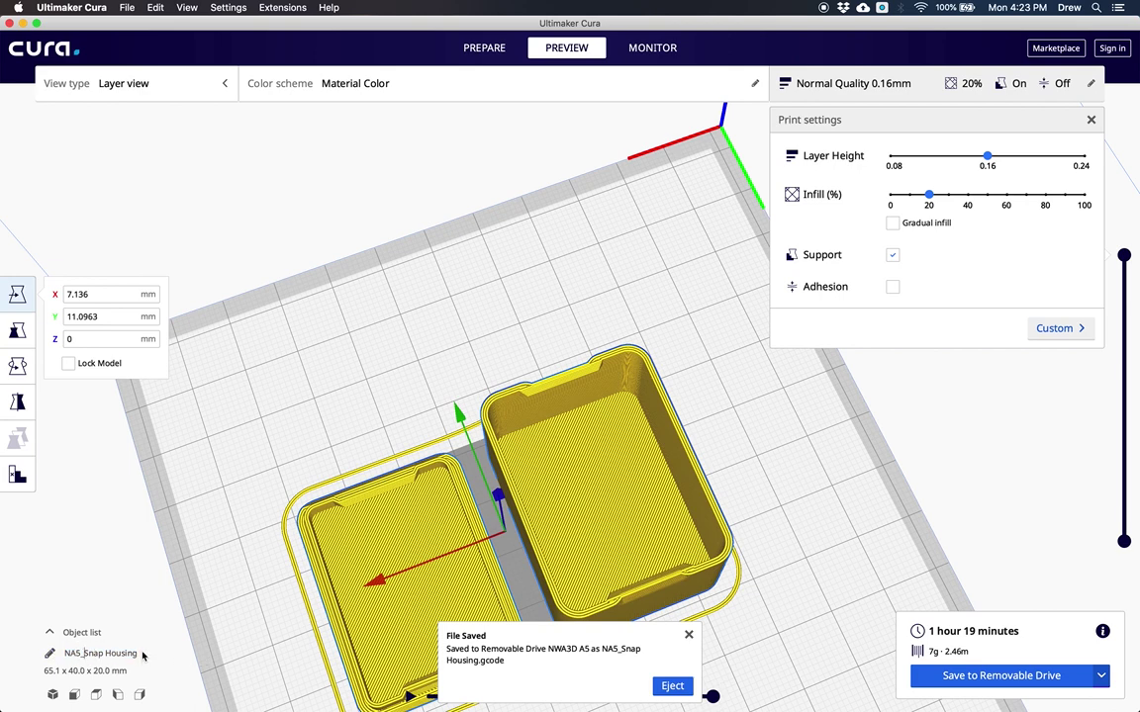
key(BackSpace)
key(BackSpace)
key(BackSpace)
key(BackSpace)
click(938, 681)
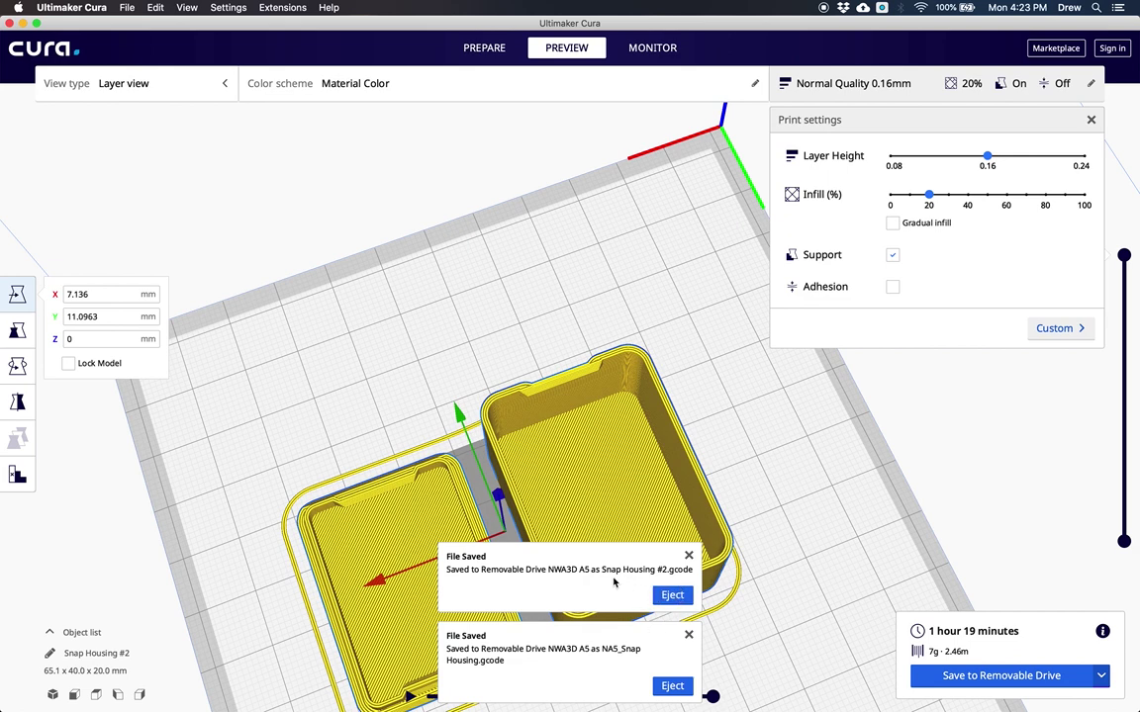
click(683, 599)
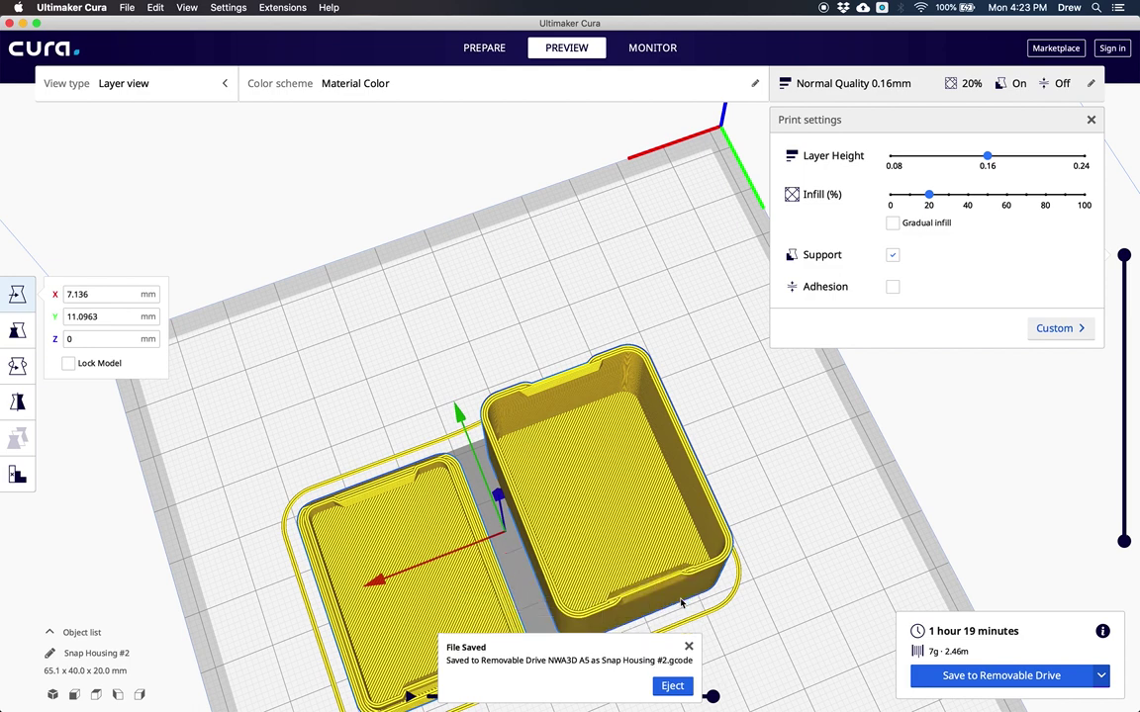
click(669, 687)
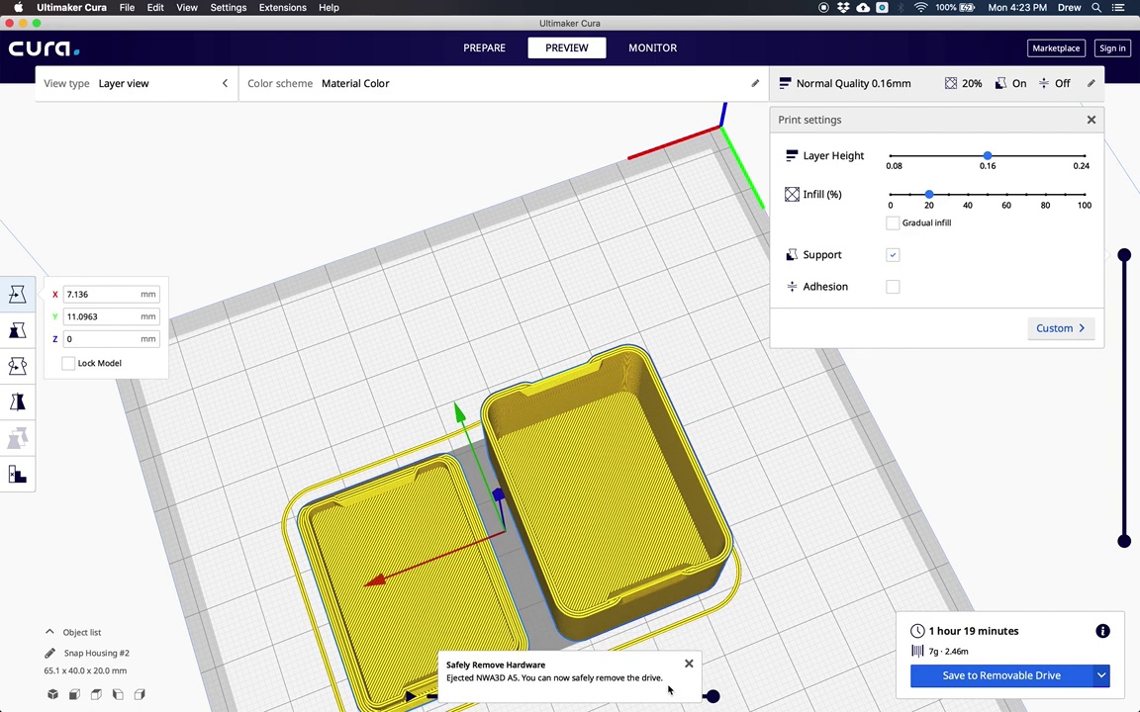